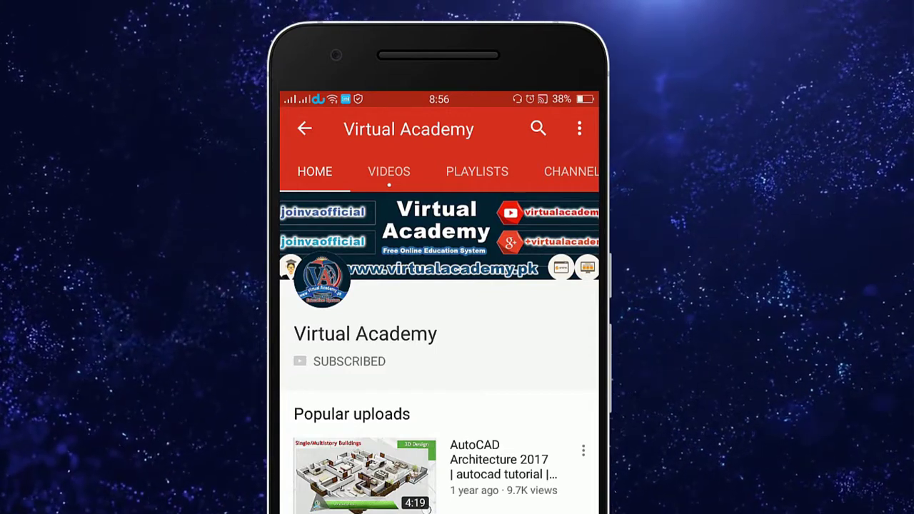
Step: Search 'powe' in the Start menu to launch PowerPoint 2016 and create a Blank Presentation
{"action": "left_click", "coordinate": [425, 362]}
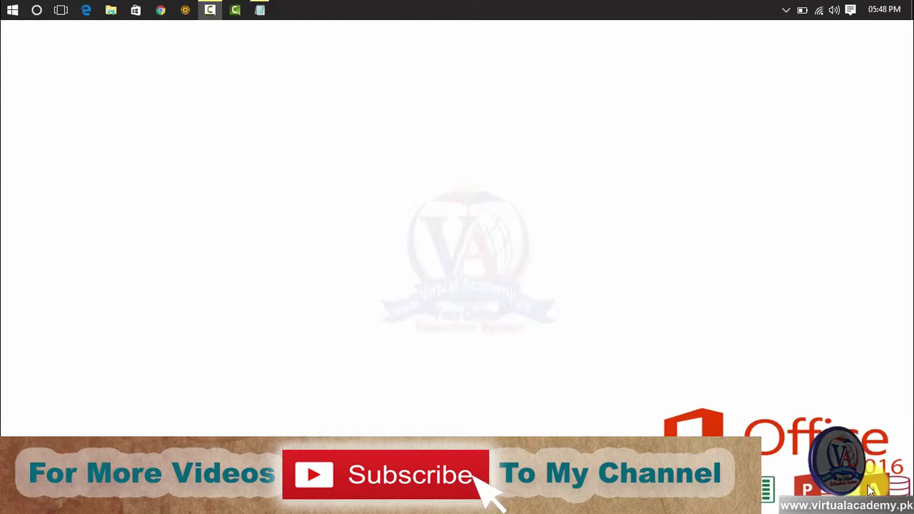
{"action": "key", "text": "super"}
{"action": "type", "text": "powe"}
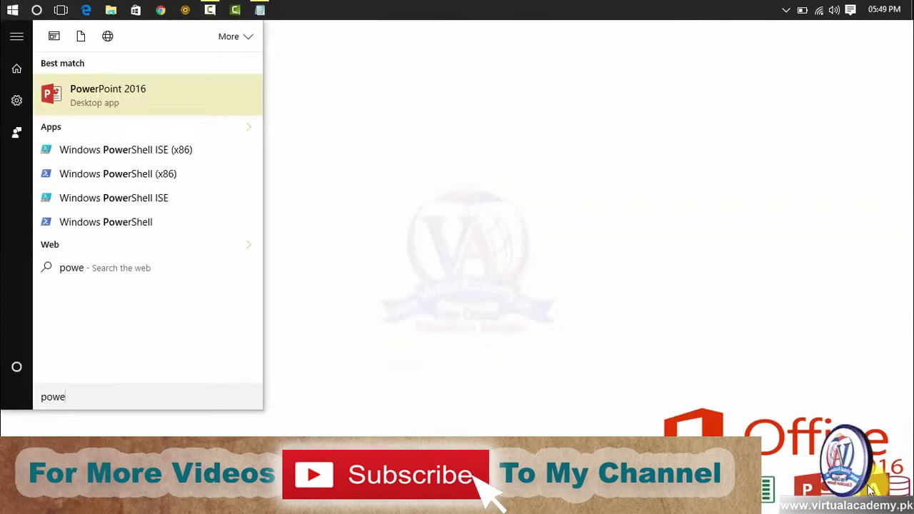
{"action": "key", "text": "Return"}
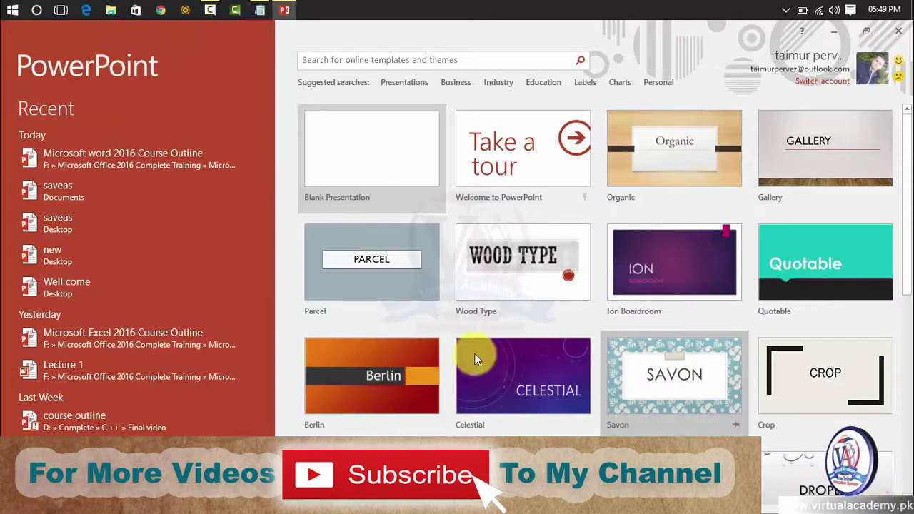
{"action": "left_click", "coordinate": [364, 189]}
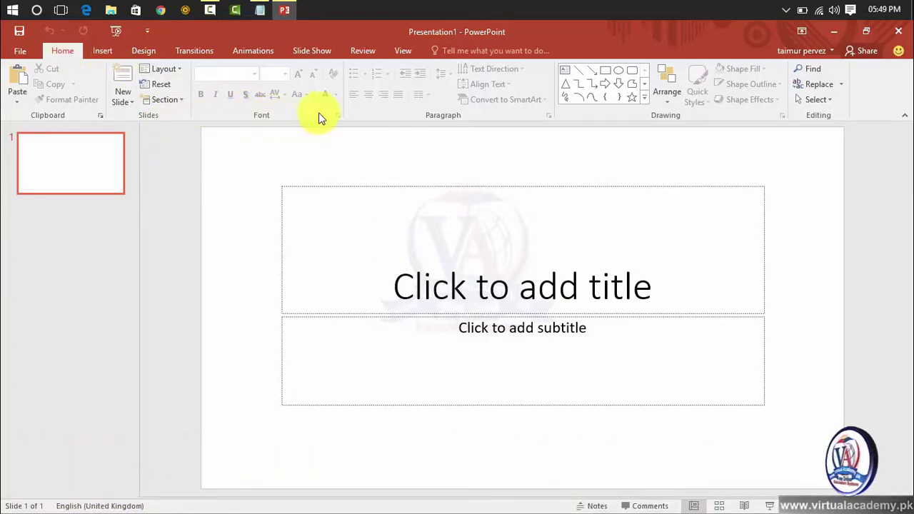
Step: Type 'Font style and formatting' into the title placeholder, fixing the 'stye' typo
{"action": "left_click", "coordinate": [390, 258]}
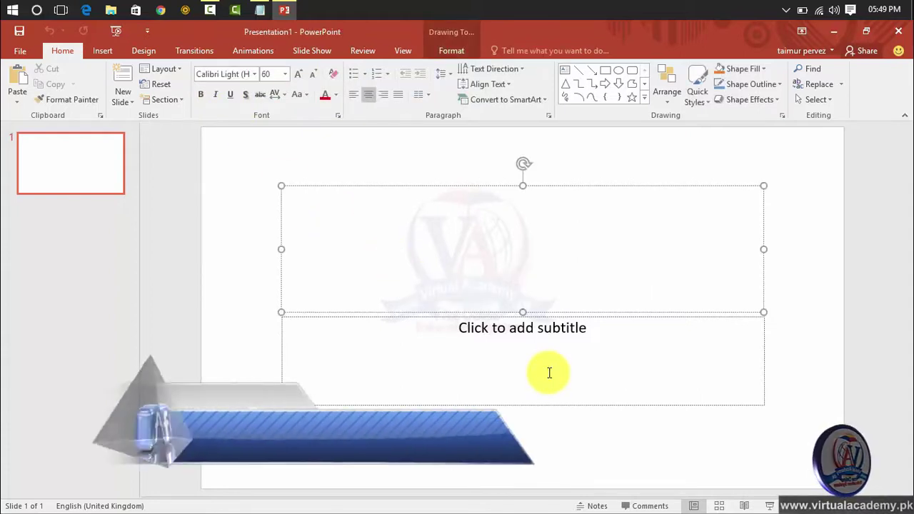
{"action": "type", "text": "font "}
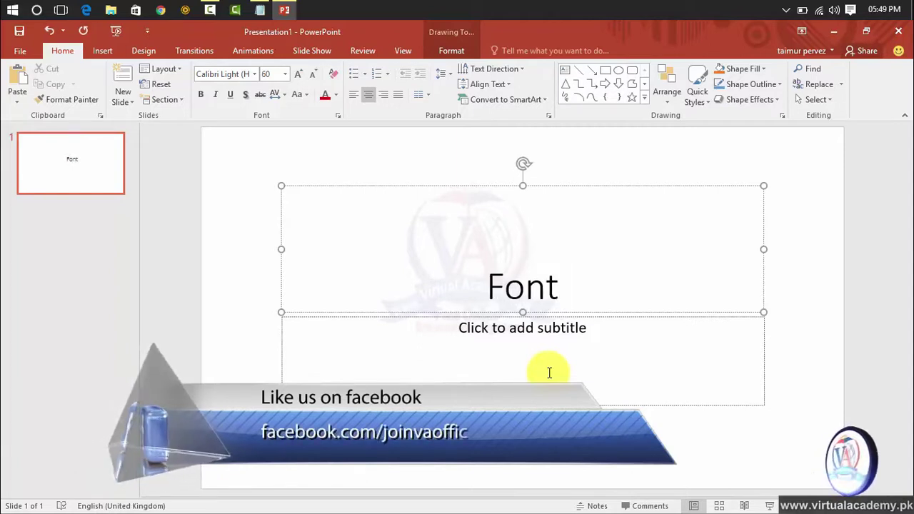
{"action": "type", "text": "st"}
{"action": "type", "text": "ye"}
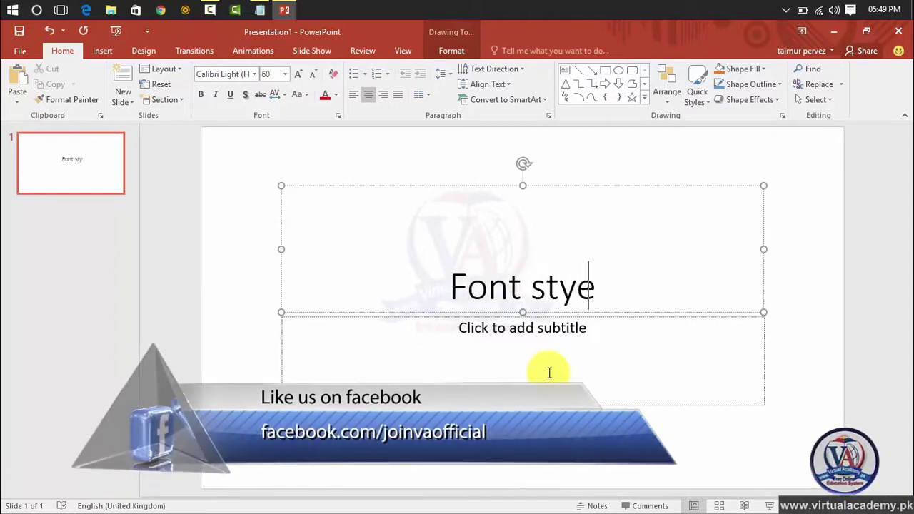
{"action": "key", "text": "BackSpace"}
{"action": "type", "text": "le"}
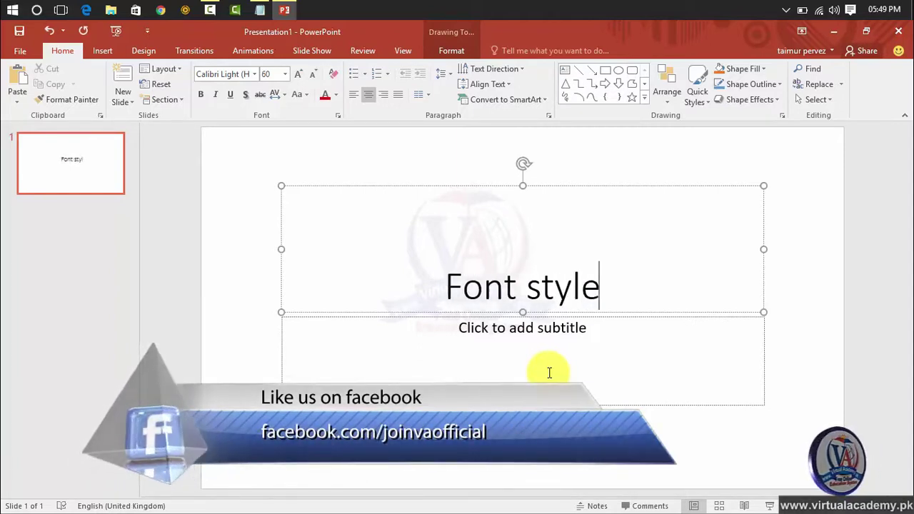
{"action": "type", "text": " and format"}
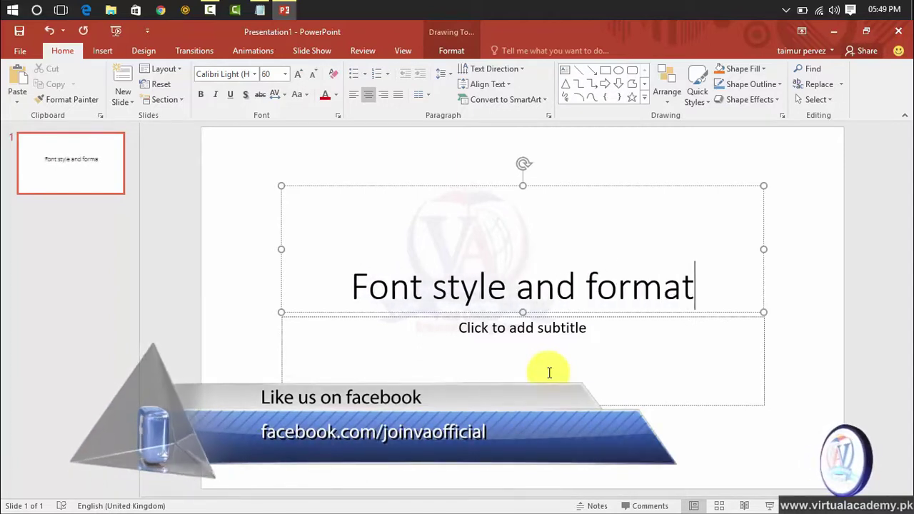
{"action": "type", "text": "ting"}
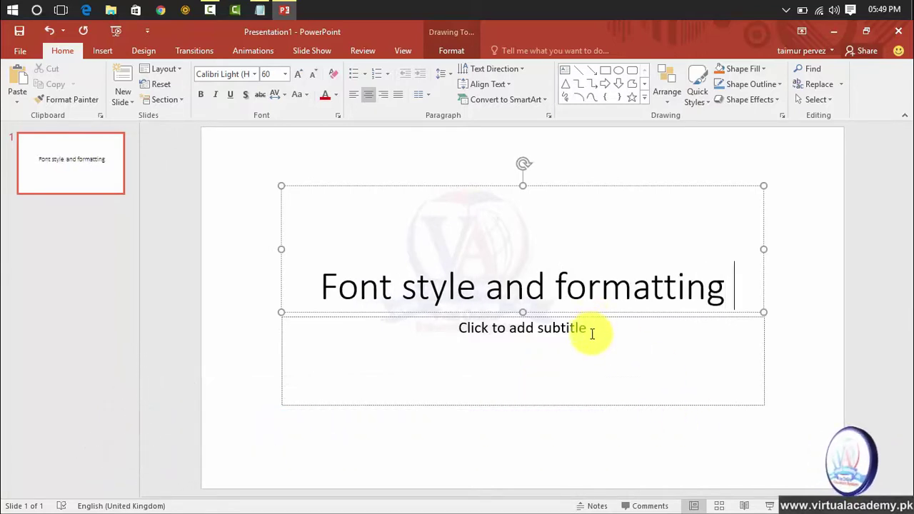
{"action": "left_click", "coordinate": [591, 332]}
{"action": "type", "text": "=rand"}
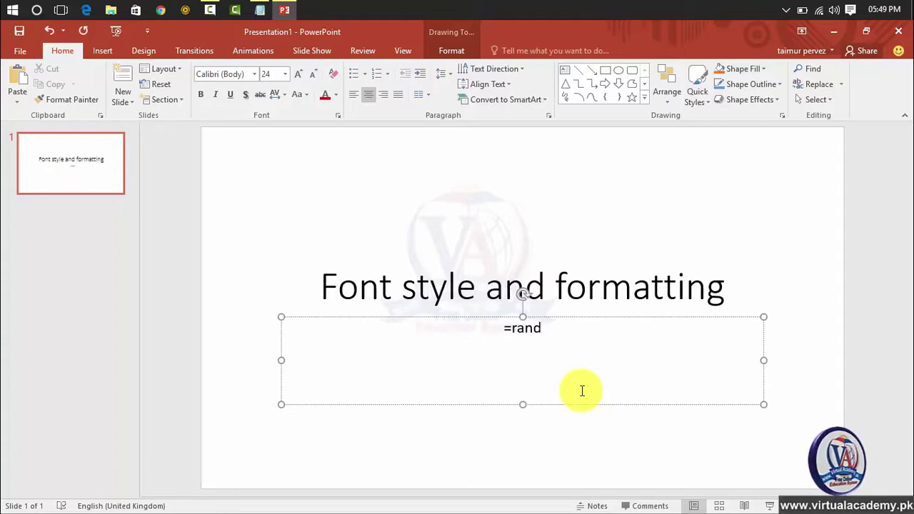
Step: Expand =rand(5) into sample text in the subtitle, then undo it back to the formula
{"action": "type", "text": "("}
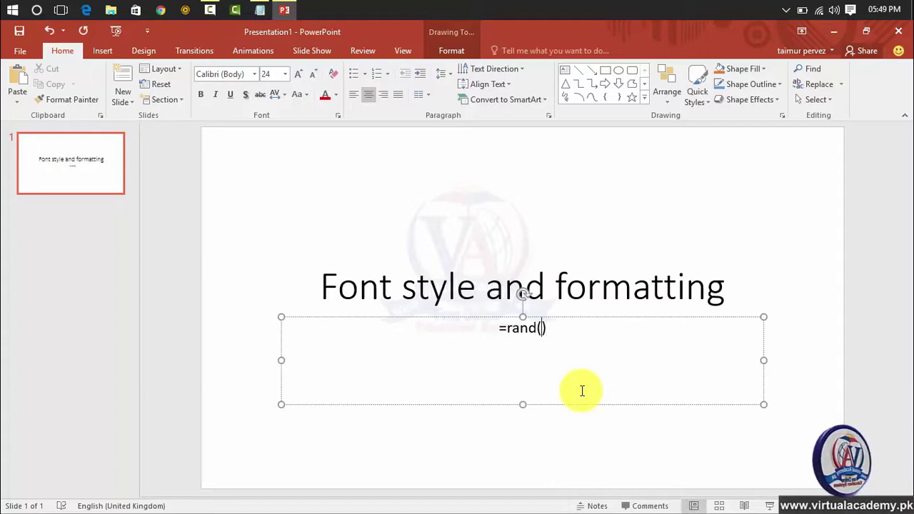
{"action": "type", "text": "1"}
{"action": "key", "text": "BackSpace"}
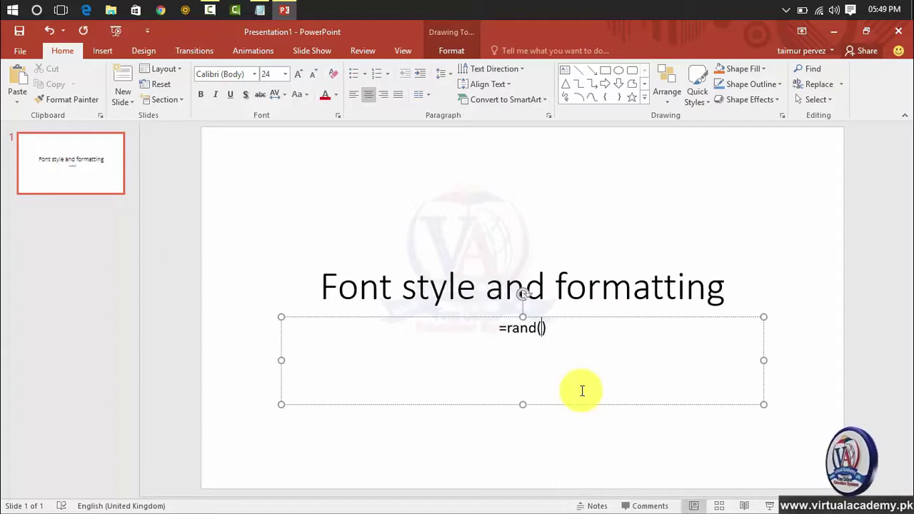
{"action": "type", "text": "5"}
{"action": "key", "text": "Return"}
{"action": "key", "text": "BackSpace"}
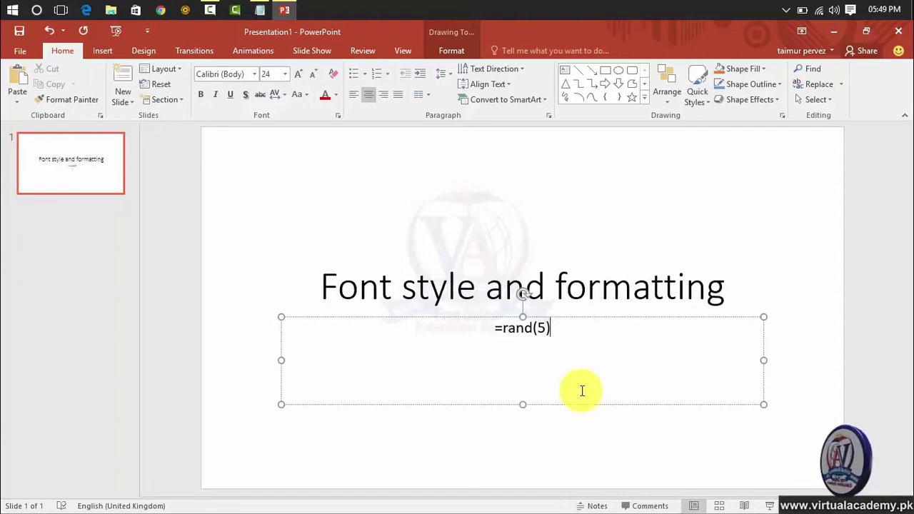
{"action": "key", "text": "Return"}
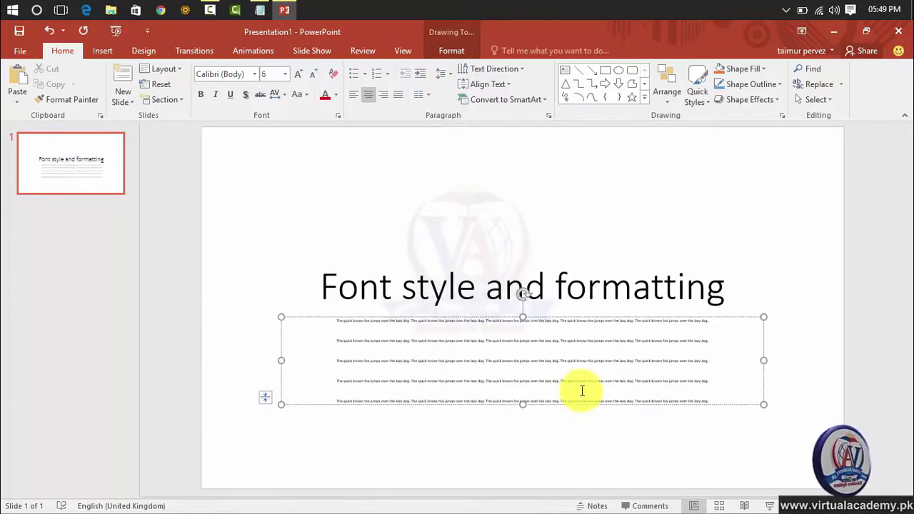
{"action": "left_click_drag", "start_coordinate": [712, 399], "coordinate": [337, 319]}
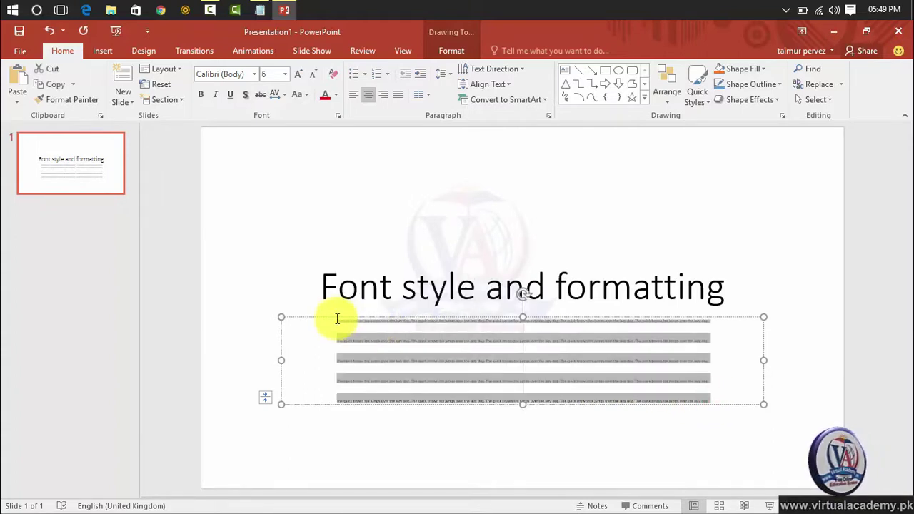
{"action": "key", "text": "ctrl+z"}
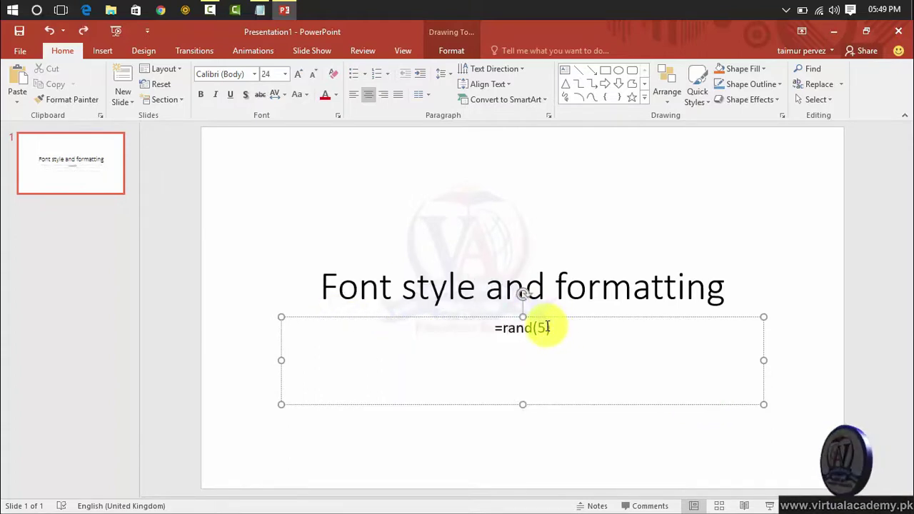
Step: Change the formula to =rand(1), expand it into one quick-brown-fox paragraph, and widen the box slightly
{"action": "left_click", "coordinate": [543, 327]}
{"action": "type", "text": "1"}
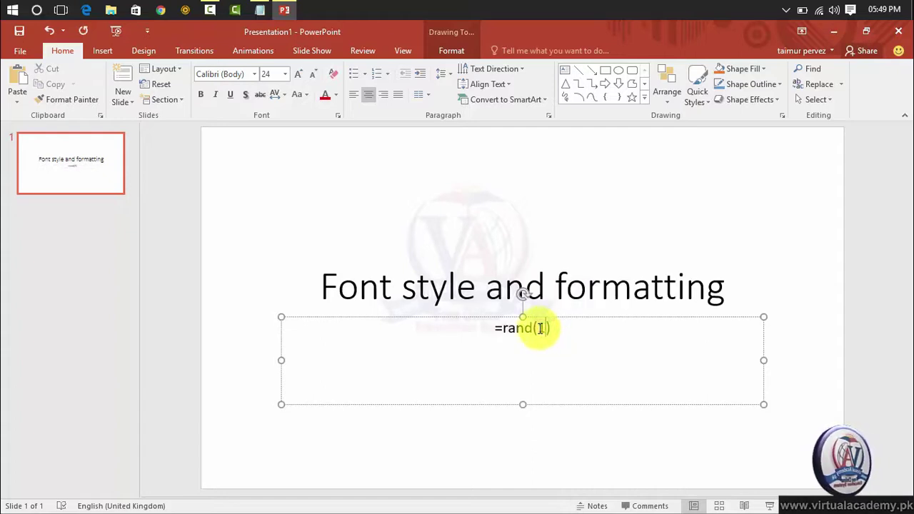
{"action": "key", "text": "Return"}
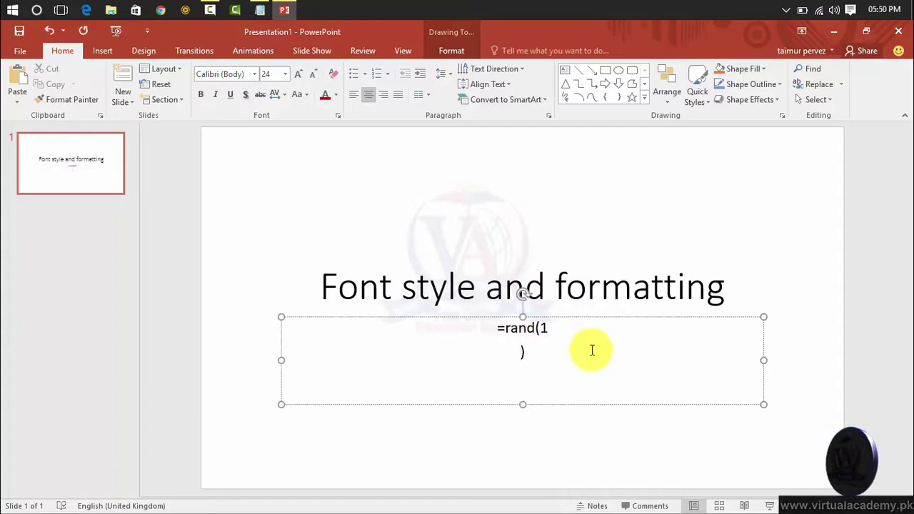
{"action": "key", "text": "BackSpace"}
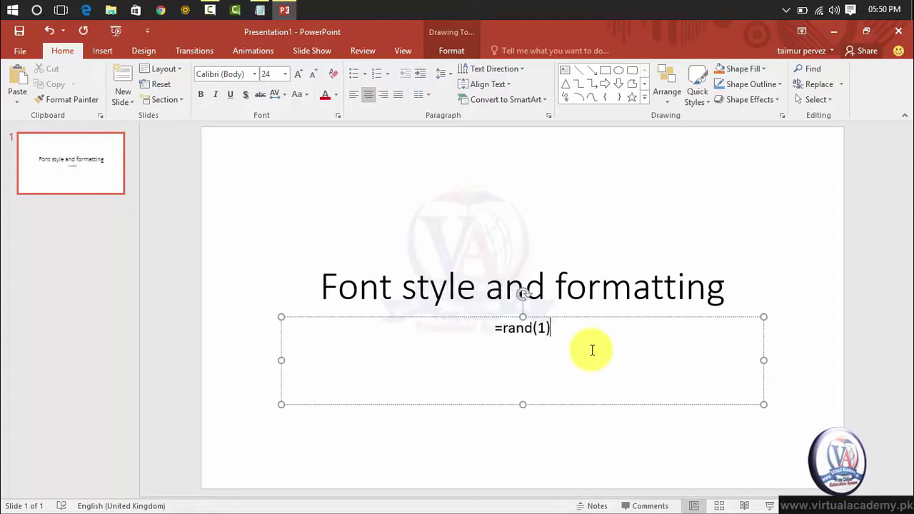
{"action": "key", "text": "Right"}
{"action": "key", "text": "Return"}
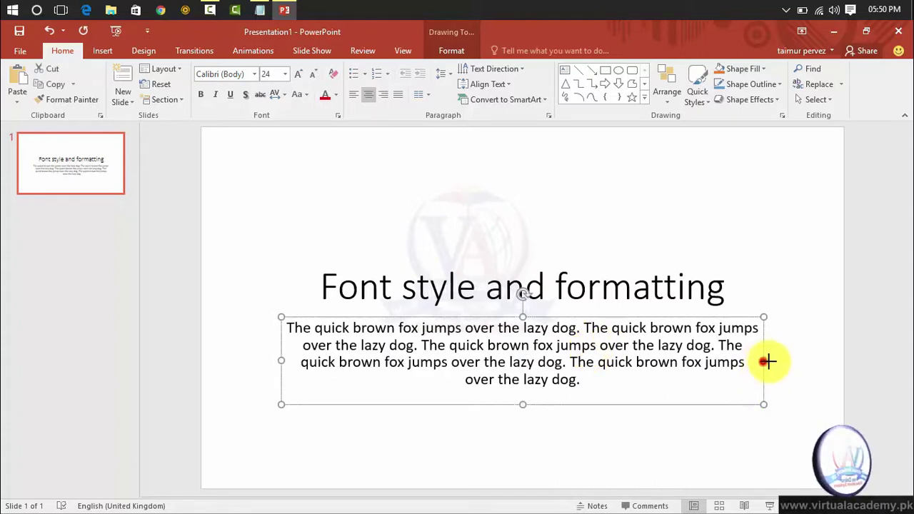
{"action": "left_click_drag", "start_coordinate": [763, 361], "coordinate": [773, 362]}
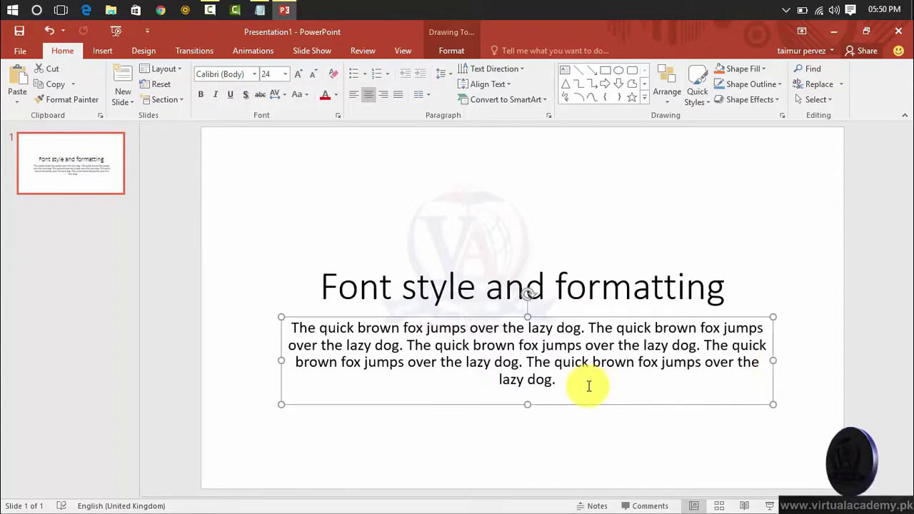
{"action": "left_click", "coordinate": [565, 287]}
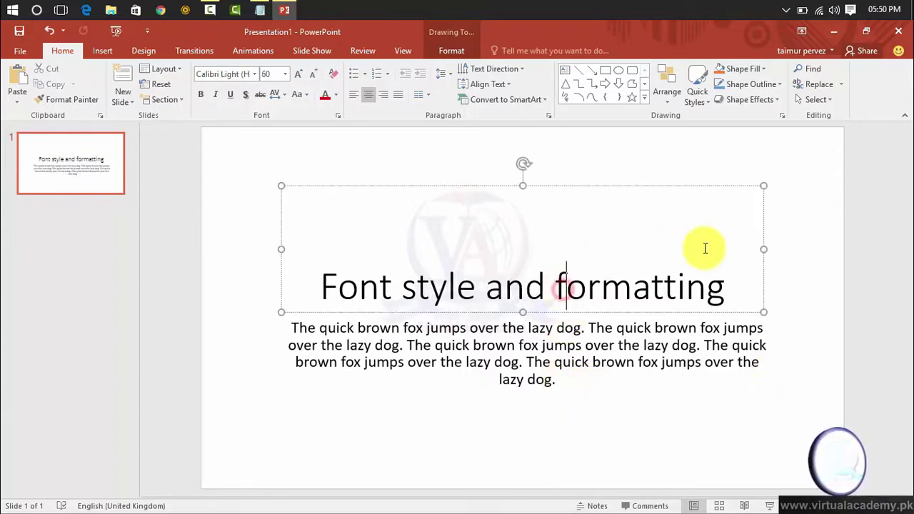
Step: Apply bold, italic and underline to the title, then remove all three again
{"action": "left_click_drag", "start_coordinate": [728, 288], "coordinate": [341, 277]}
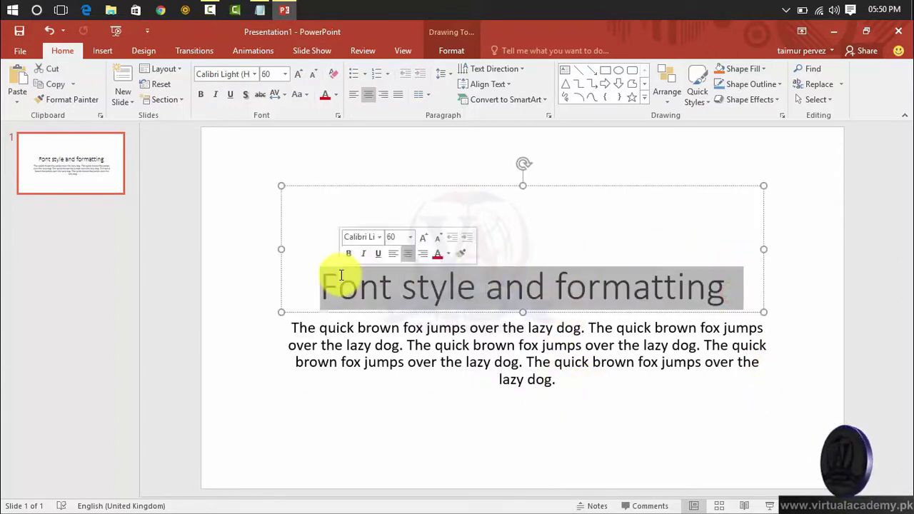
{"action": "left_click", "coordinate": [203, 98]}
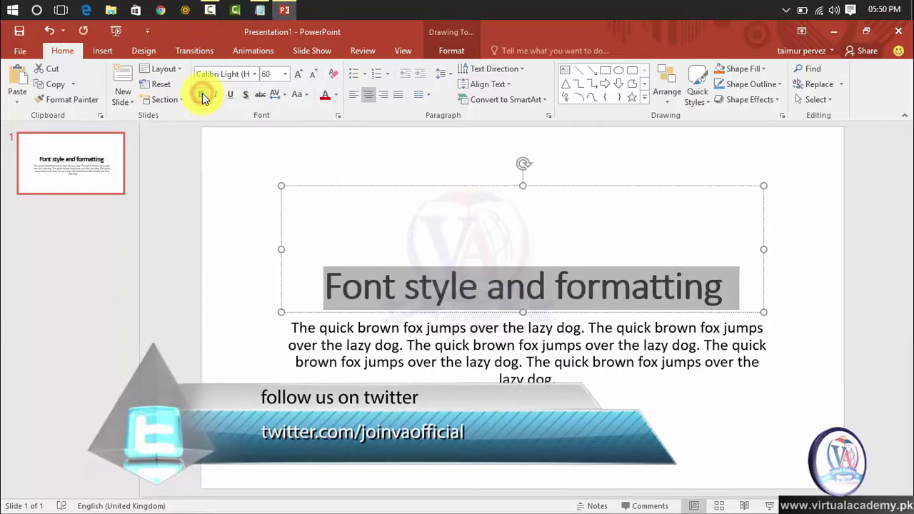
{"action": "left_click", "coordinate": [421, 248]}
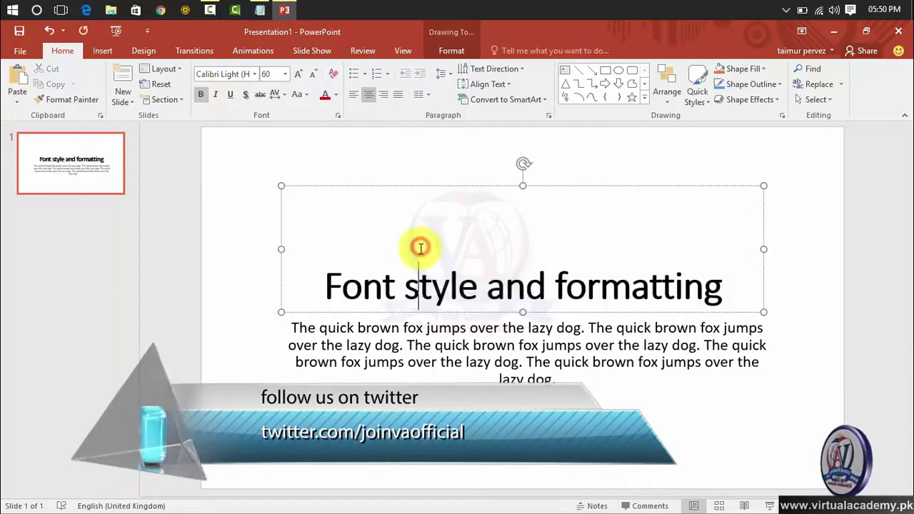
{"action": "left_click_drag", "start_coordinate": [329, 286], "coordinate": [664, 298]}
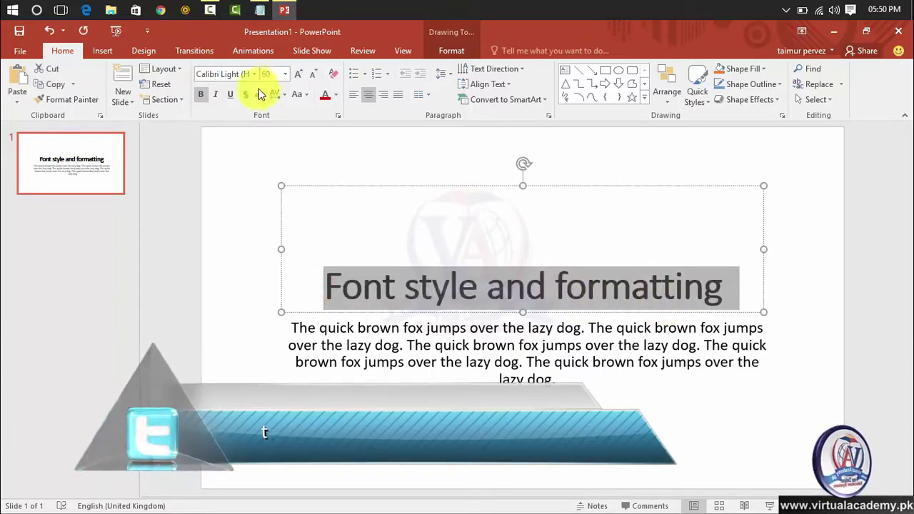
{"action": "left_click", "coordinate": [214, 98]}
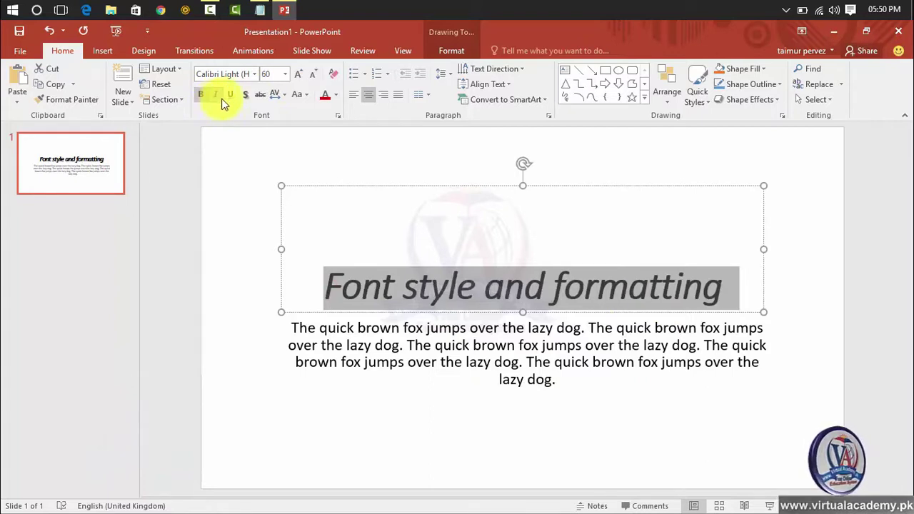
{"action": "left_click", "coordinate": [230, 96]}
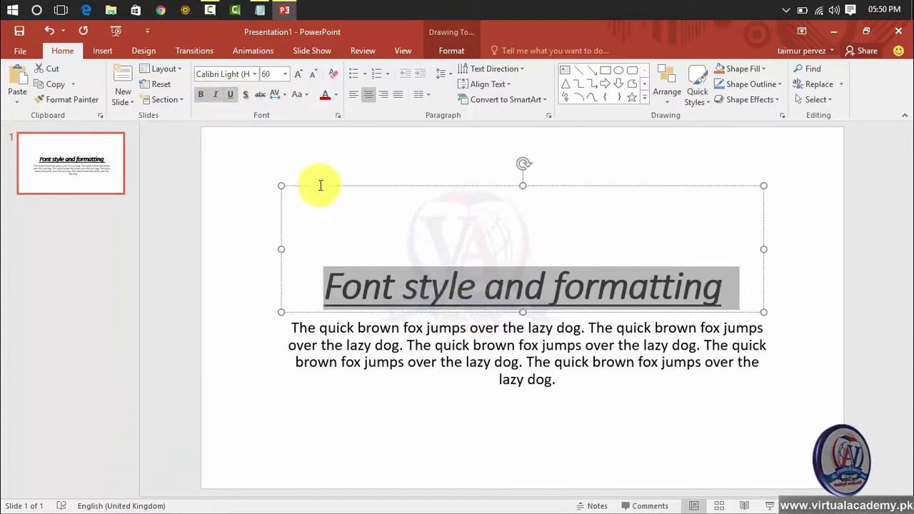
{"action": "left_click", "coordinate": [201, 94]}
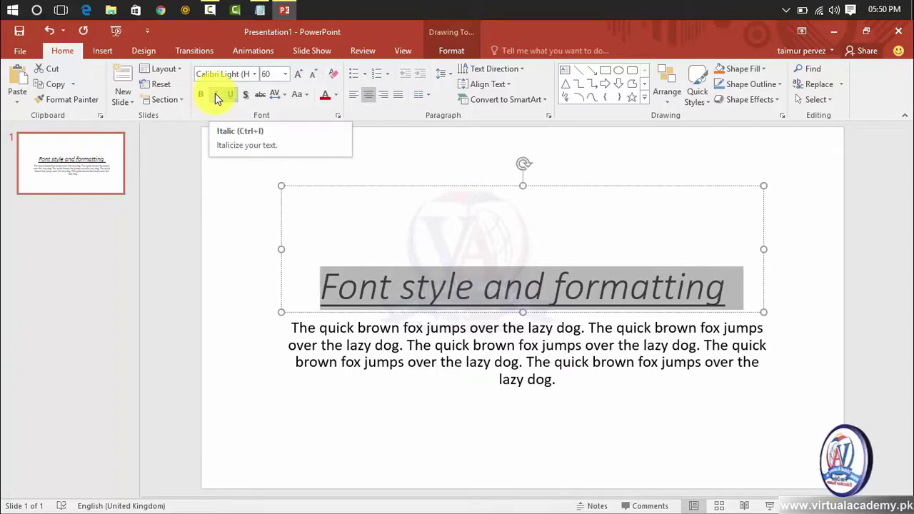
{"action": "left_click", "coordinate": [215, 94]}
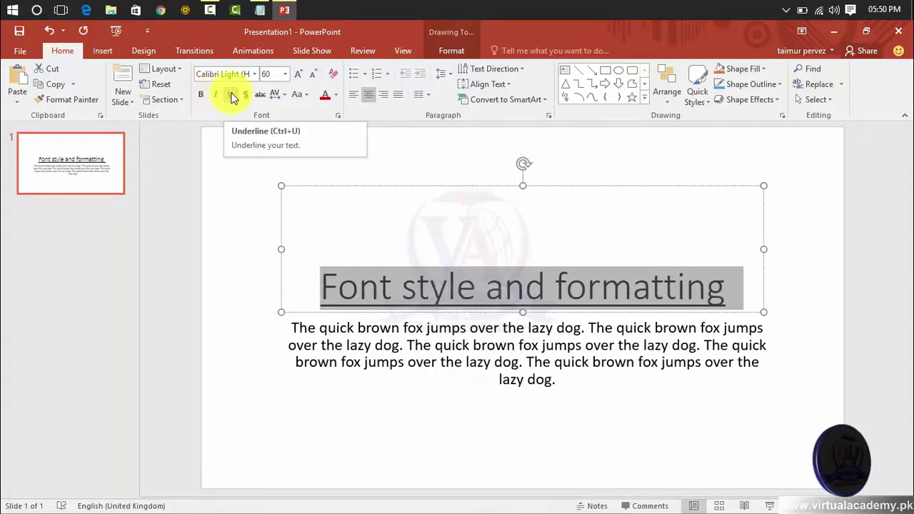
{"action": "left_click", "coordinate": [231, 95]}
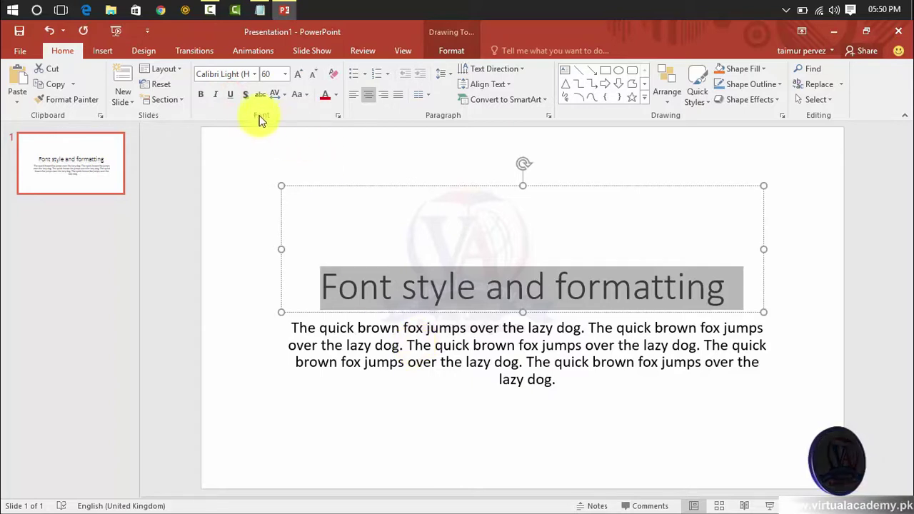
Step: Add a text shadow and strikethrough to the title, leaving character spacing at Normal
{"action": "left_click", "coordinate": [247, 96]}
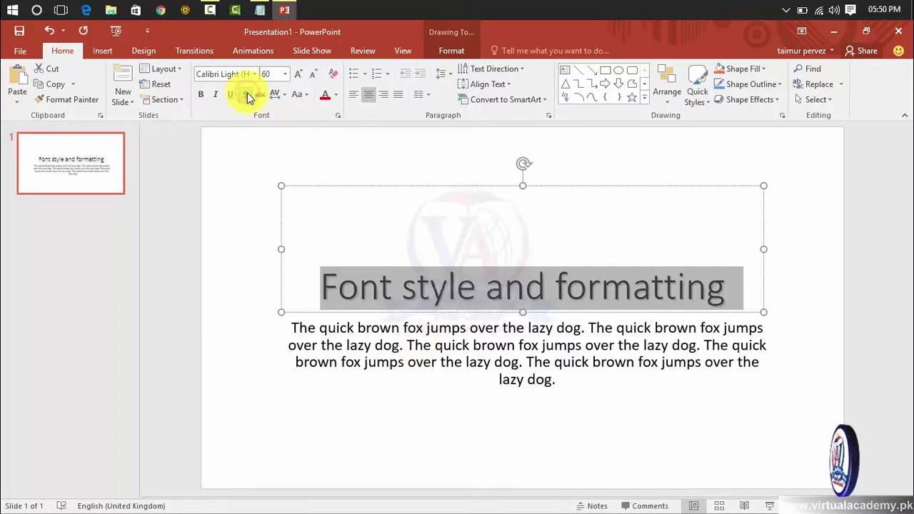
{"action": "left_click", "coordinate": [400, 230]}
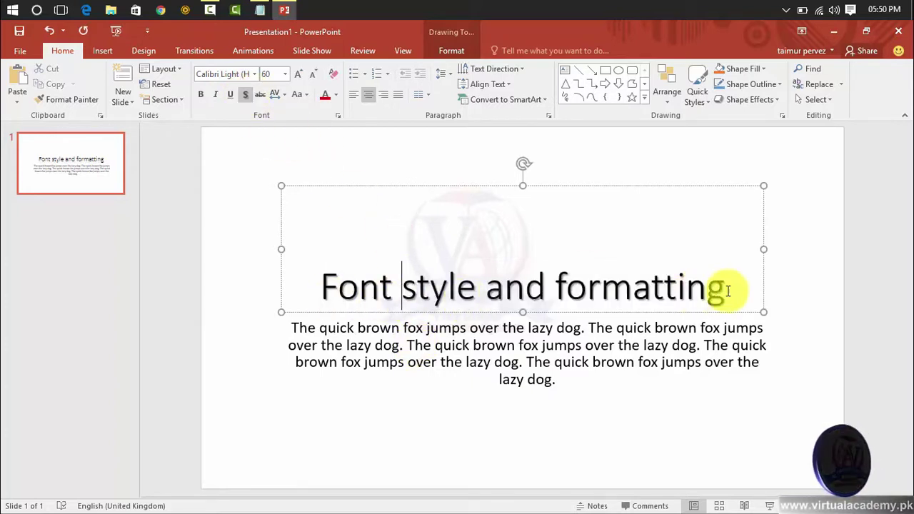
{"action": "left_click_drag", "start_coordinate": [727, 291], "coordinate": [346, 306]}
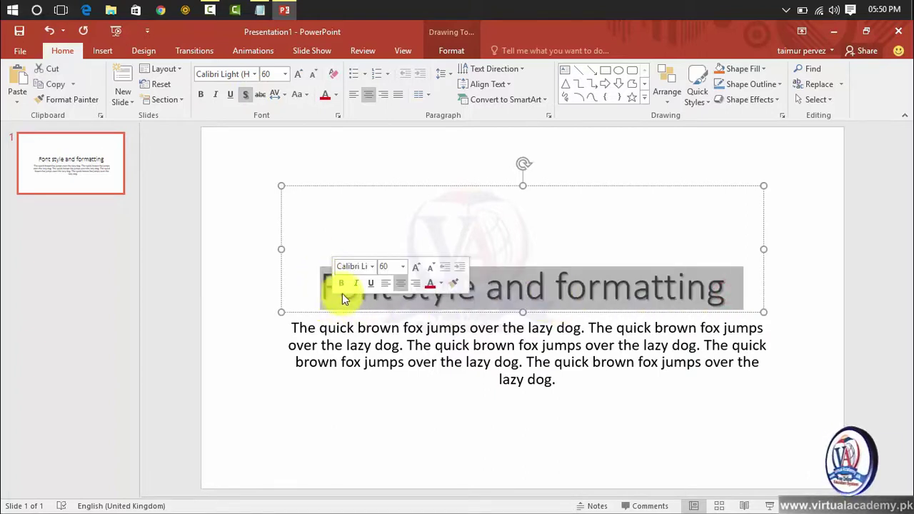
{"action": "left_click", "coordinate": [262, 98]}
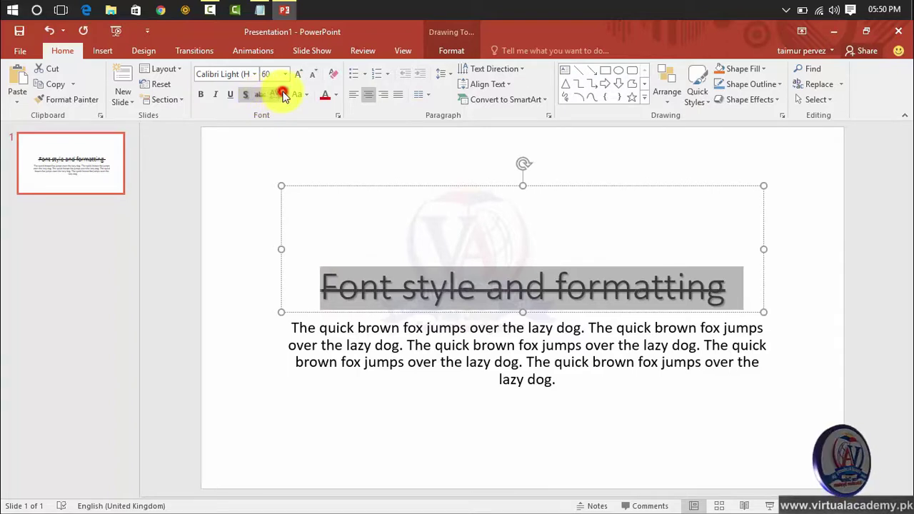
{"action": "left_click", "coordinate": [284, 96]}
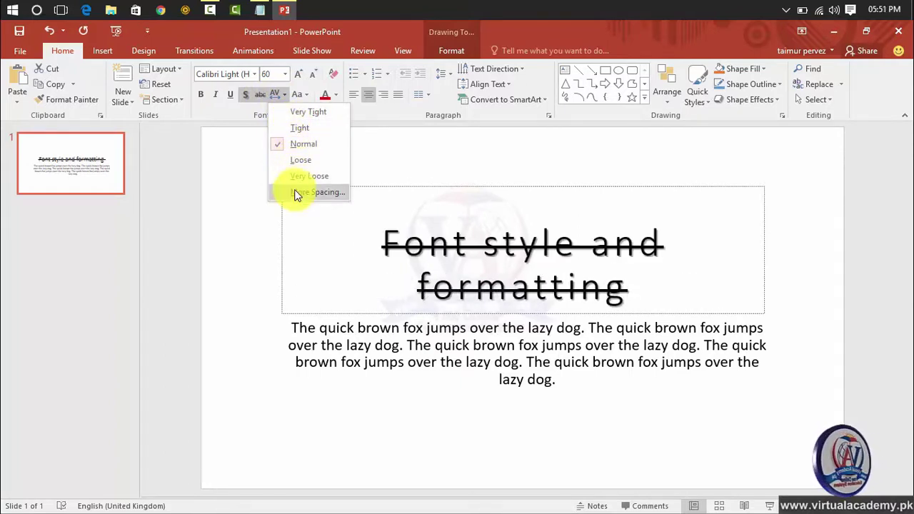
{"action": "left_click", "coordinate": [317, 194]}
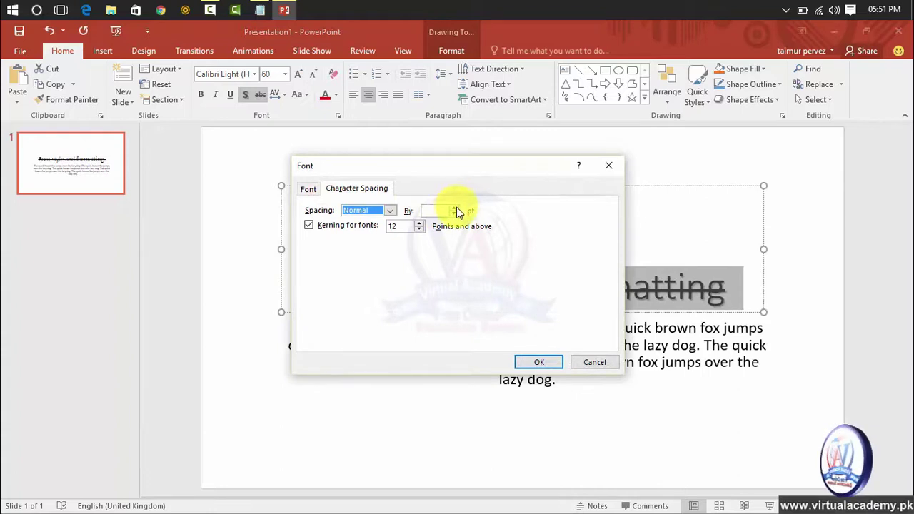
{"action": "left_click", "coordinate": [455, 208]}
{"action": "left_click", "coordinate": [455, 208]}
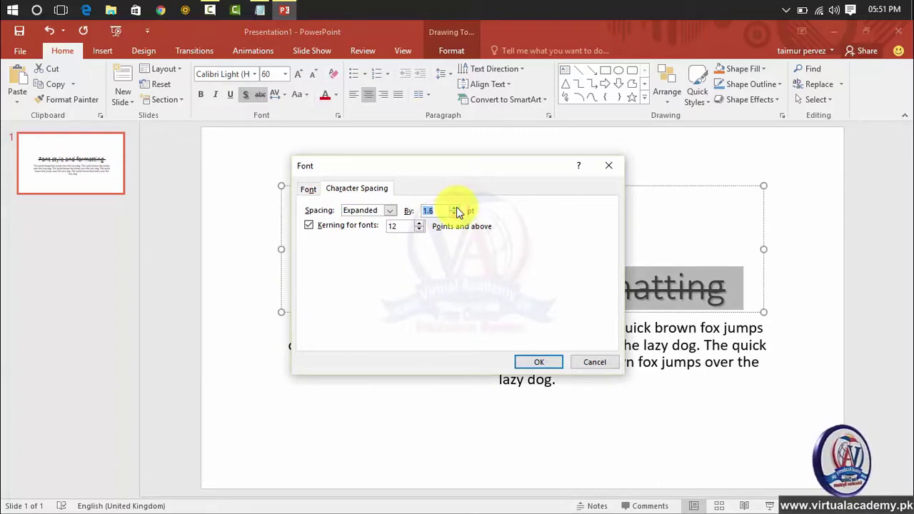
{"action": "left_click", "coordinate": [536, 362]}
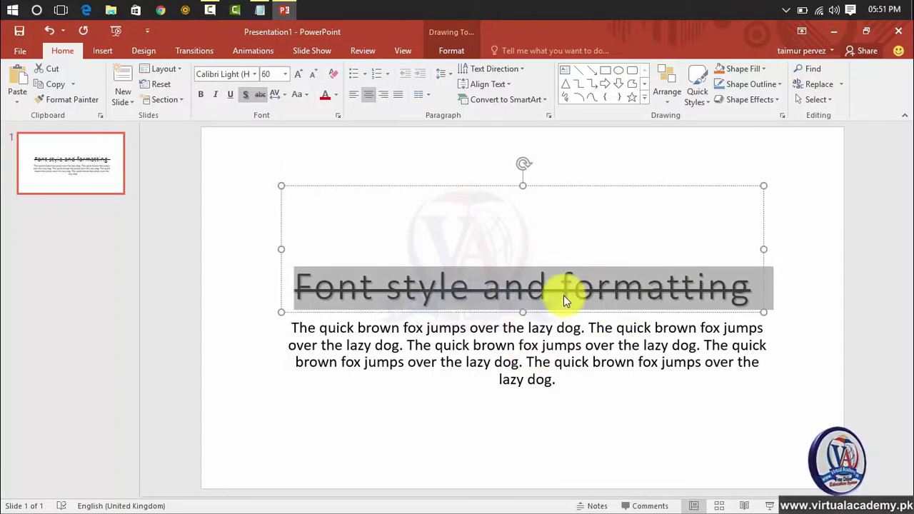
{"action": "left_click", "coordinate": [279, 95]}
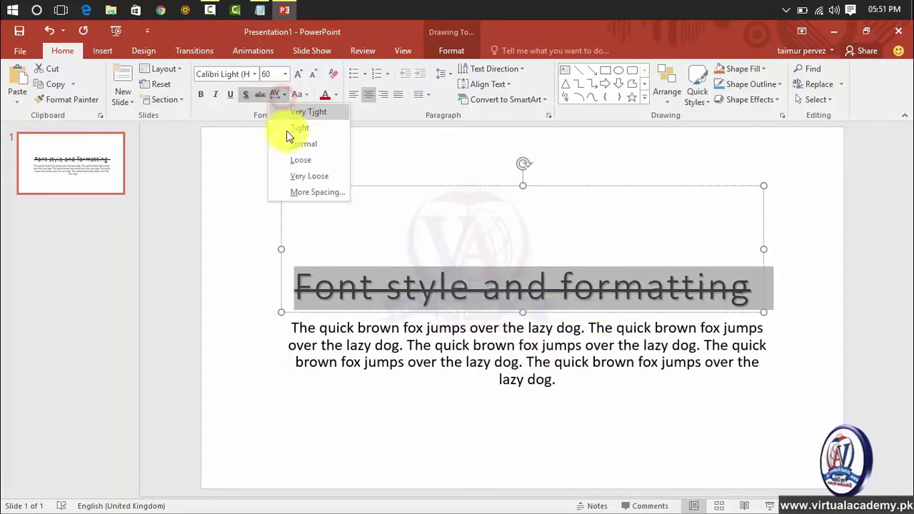
{"action": "left_click", "coordinate": [292, 142]}
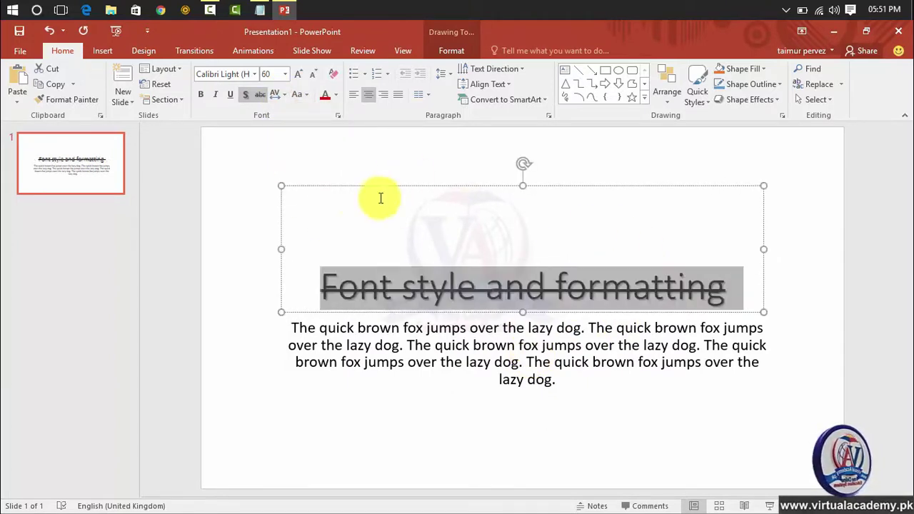
Step: Remove the title's shadow and strikethrough, then apply lowercase followed by tOGGLE cASE
{"action": "left_click", "coordinate": [247, 96]}
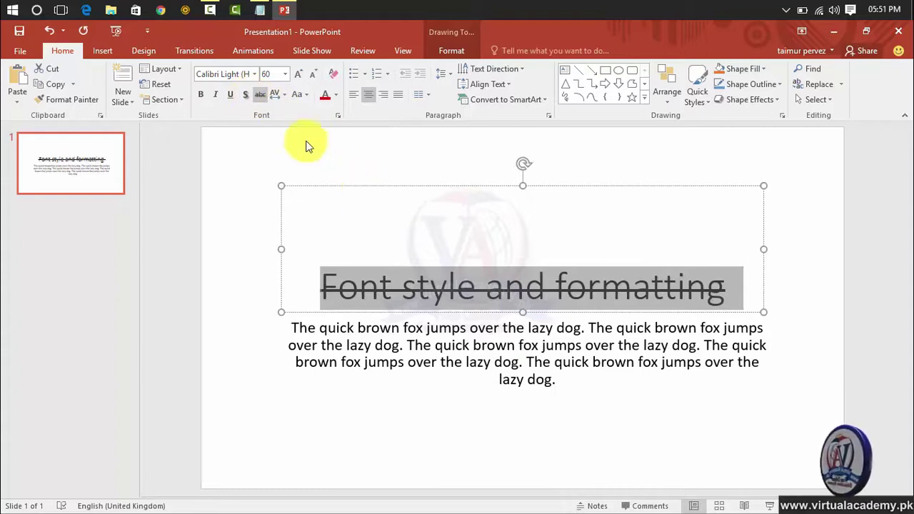
{"action": "left_click", "coordinate": [261, 96]}
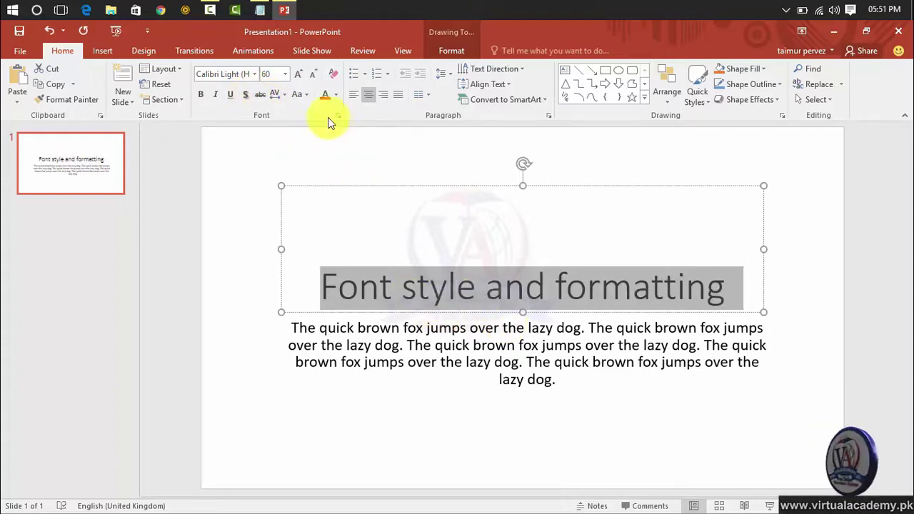
{"action": "left_click", "coordinate": [303, 95]}
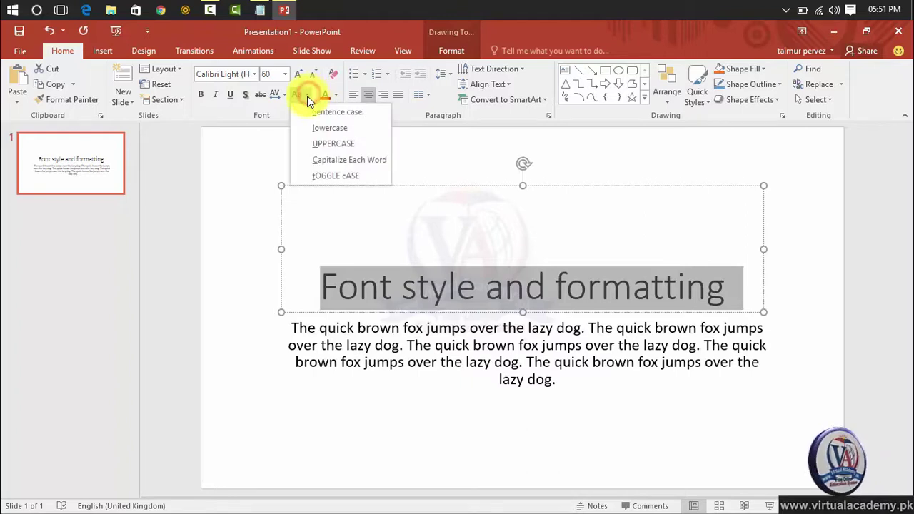
{"action": "left_click", "coordinate": [318, 131]}
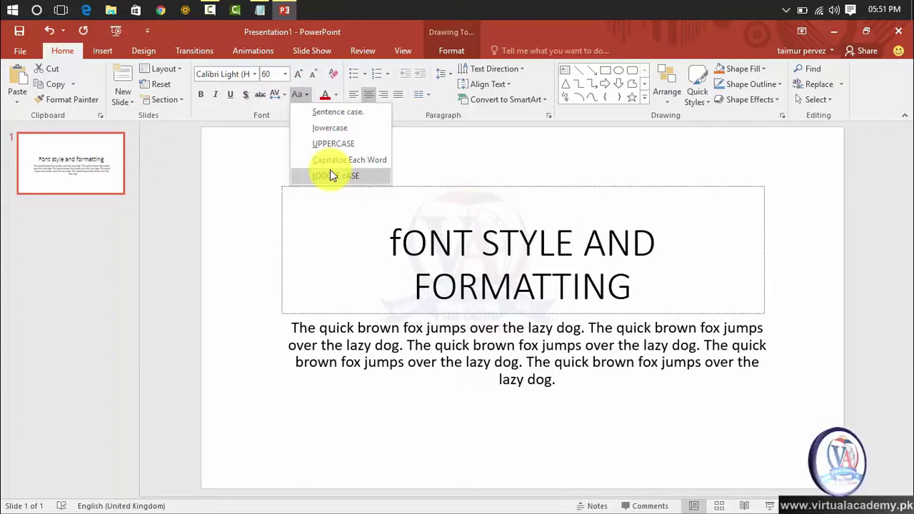
{"action": "left_click", "coordinate": [331, 176]}
Step: Widen the title box on both sides to one line and toggle its case to 'Font STYLE AND FORMATTING'
{"action": "left_click", "coordinate": [279, 247]}
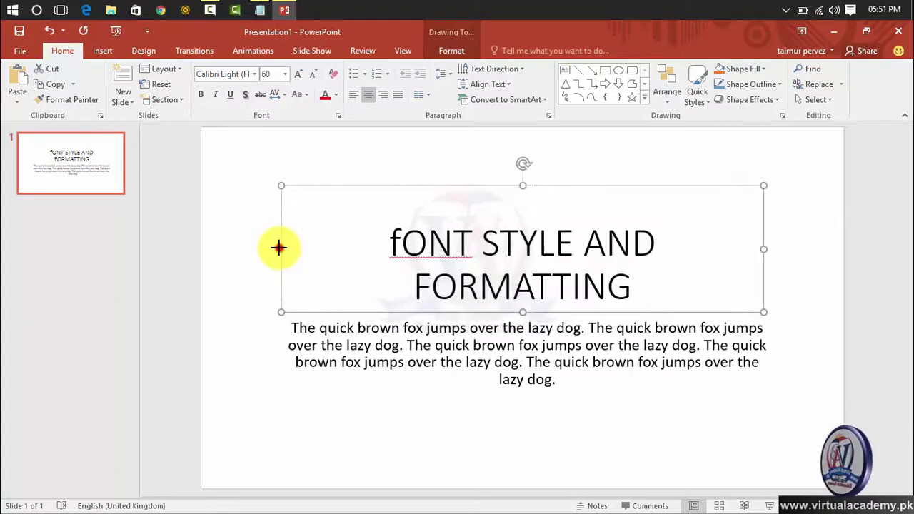
{"action": "left_click_drag", "start_coordinate": [279, 248], "coordinate": [218, 249]}
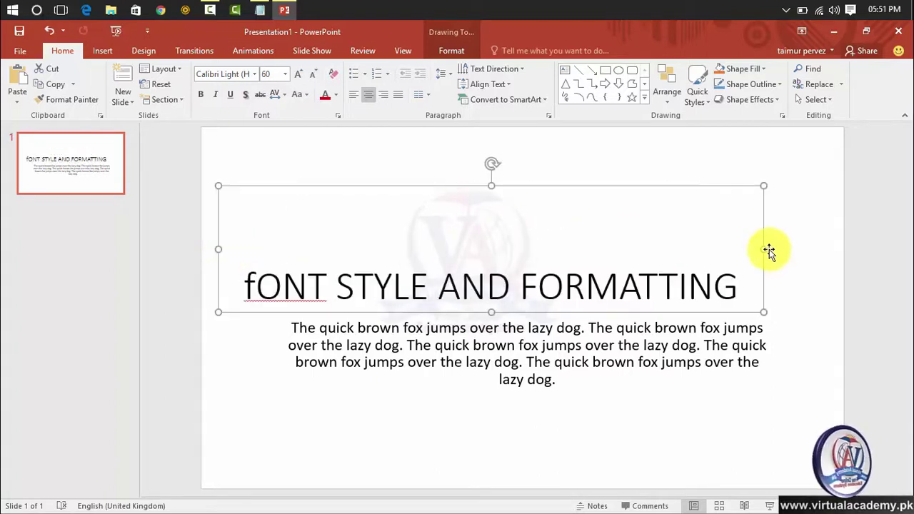
{"action": "left_click_drag", "start_coordinate": [766, 249], "coordinate": [816, 251]}
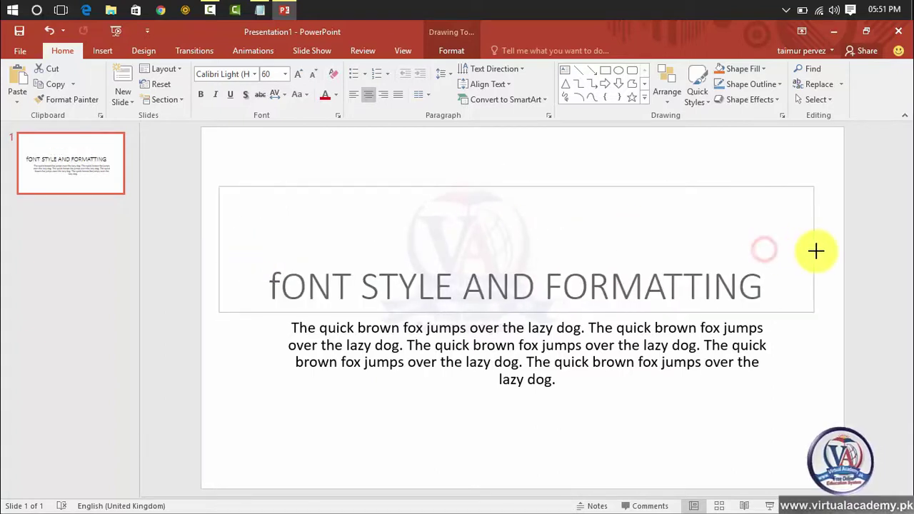
{"action": "left_click", "coordinate": [772, 280]}
{"action": "left_click_drag", "start_coordinate": [772, 280], "coordinate": [247, 334]}
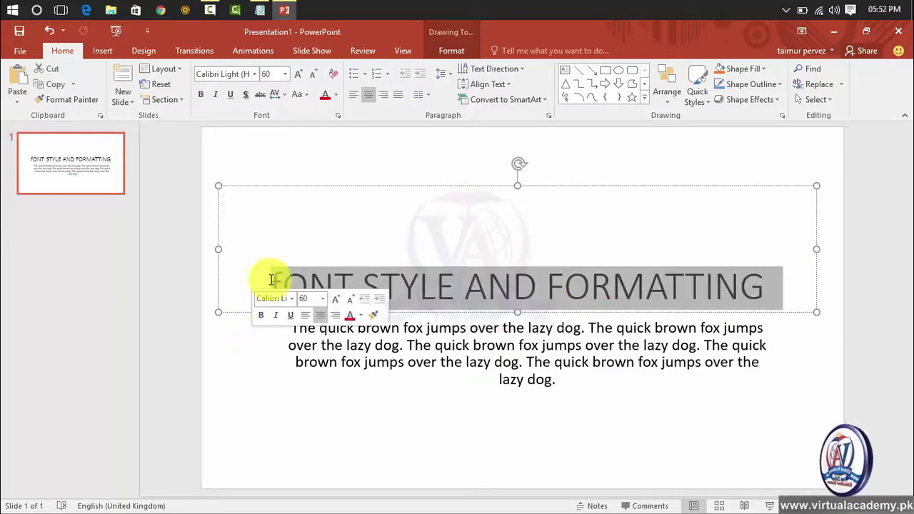
{"action": "left_click", "coordinate": [303, 95]}
{"action": "left_click", "coordinate": [307, 108]}
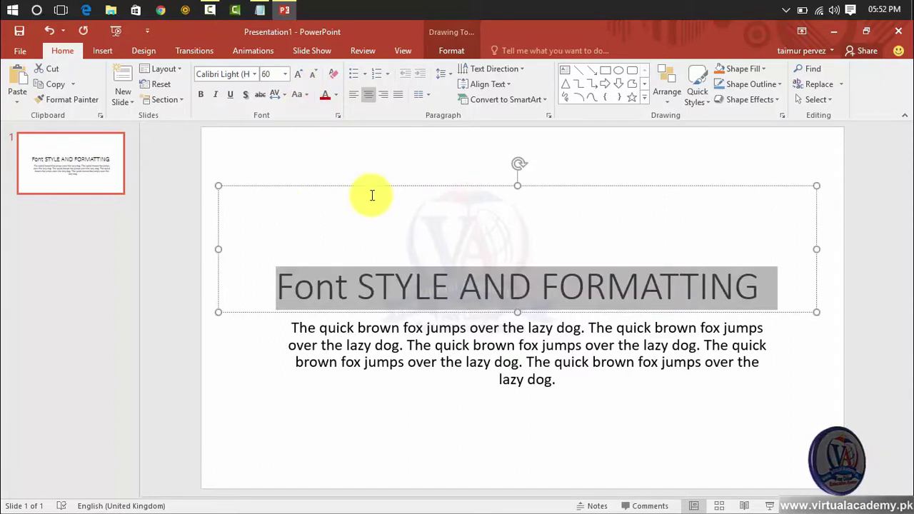
Step: Try Bradley Hand ITC on the title, then set its font to Arial
{"action": "left_click", "coordinate": [259, 74]}
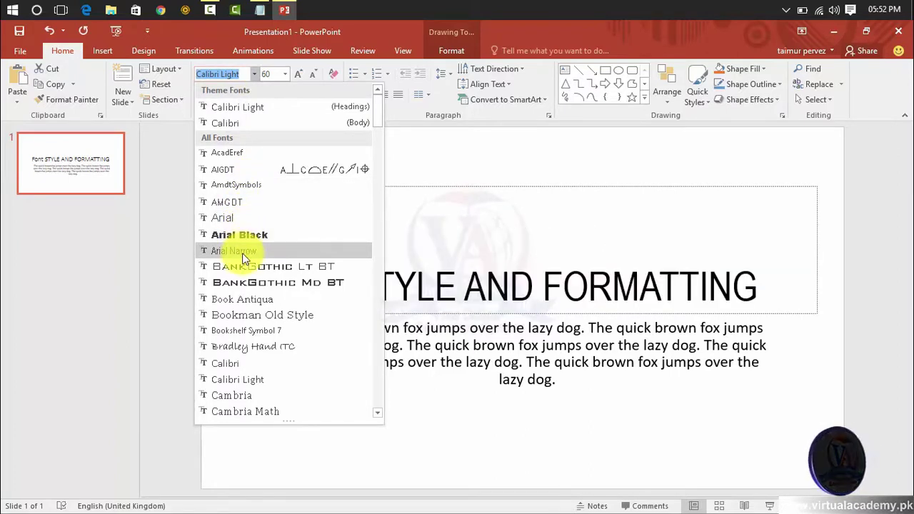
{"action": "left_click", "coordinate": [241, 346]}
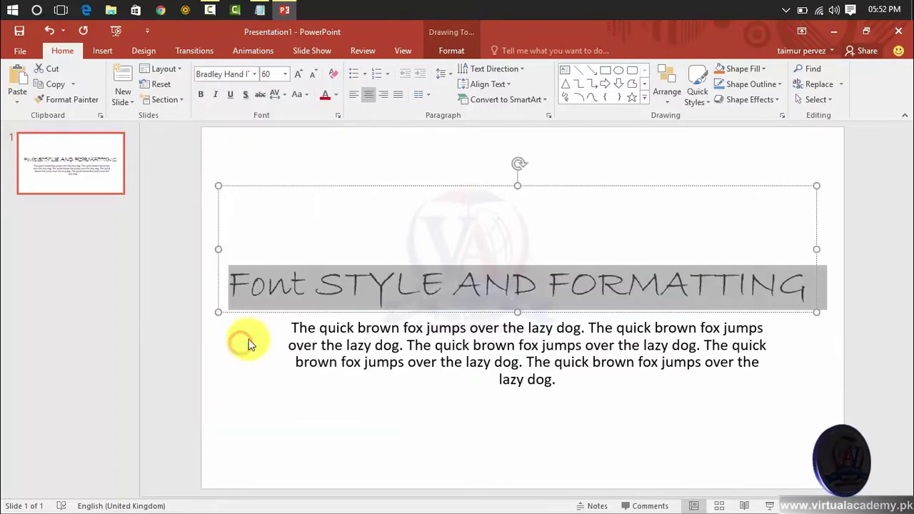
{"action": "left_click", "coordinate": [259, 71]}
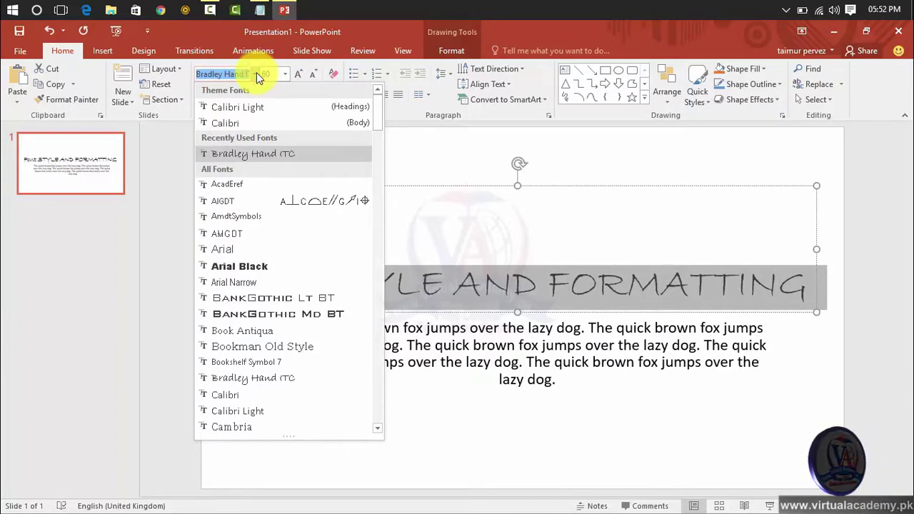
{"action": "type", "text": "s"}
{"action": "key", "text": "BackSpace"}
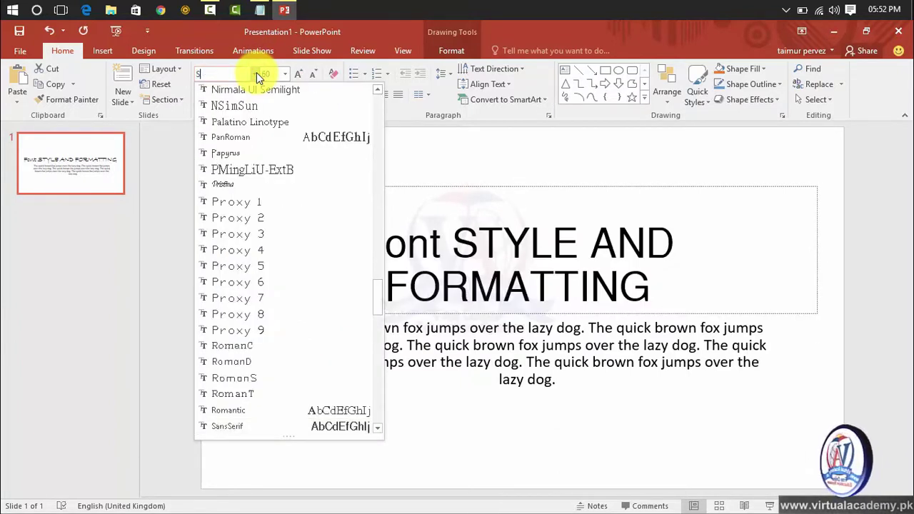
{"action": "key", "text": "BackSpace"}
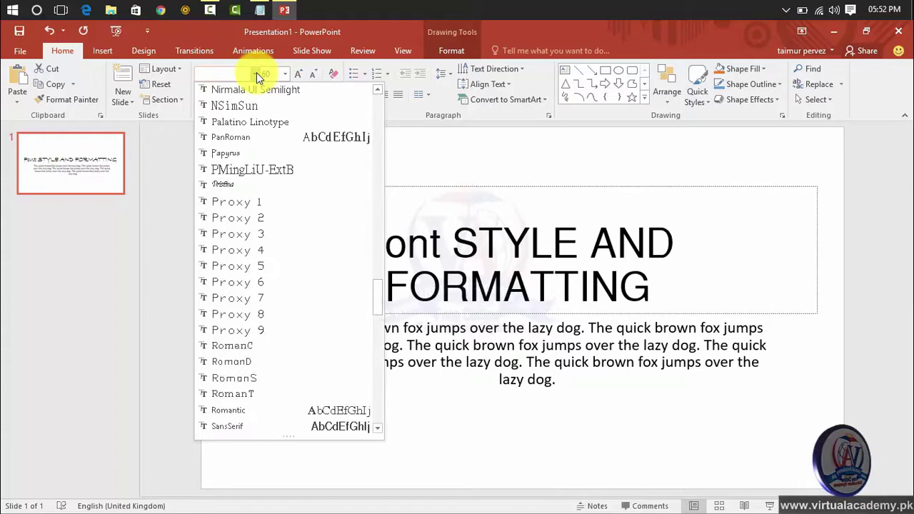
{"action": "type", "text": "Arial"}
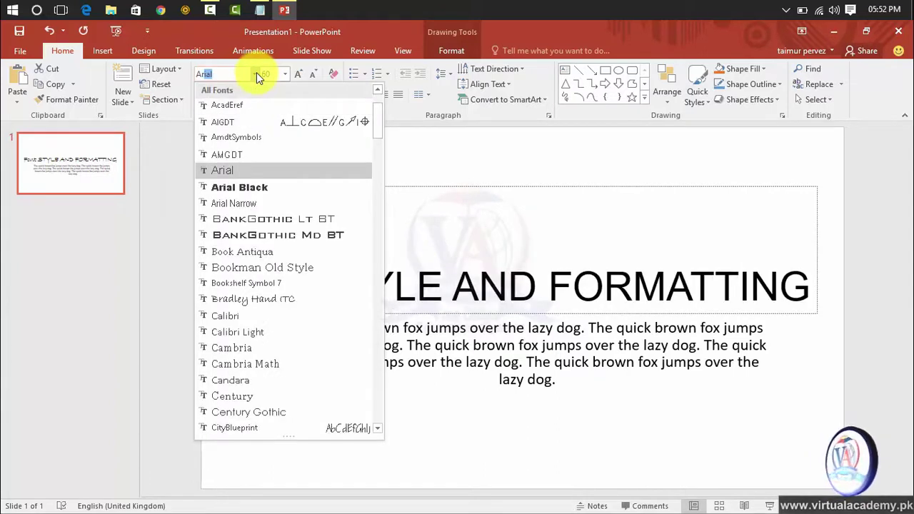
{"action": "key", "text": "Right"}
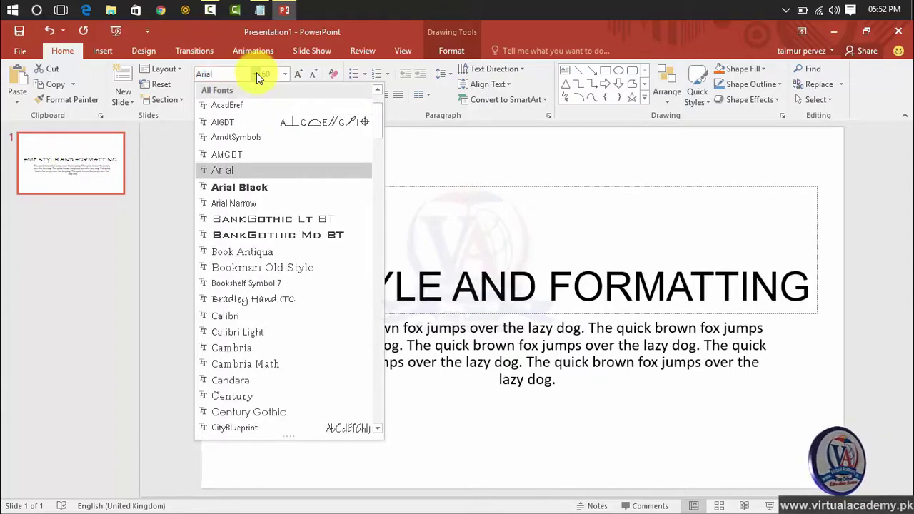
{"action": "key", "text": "Return"}
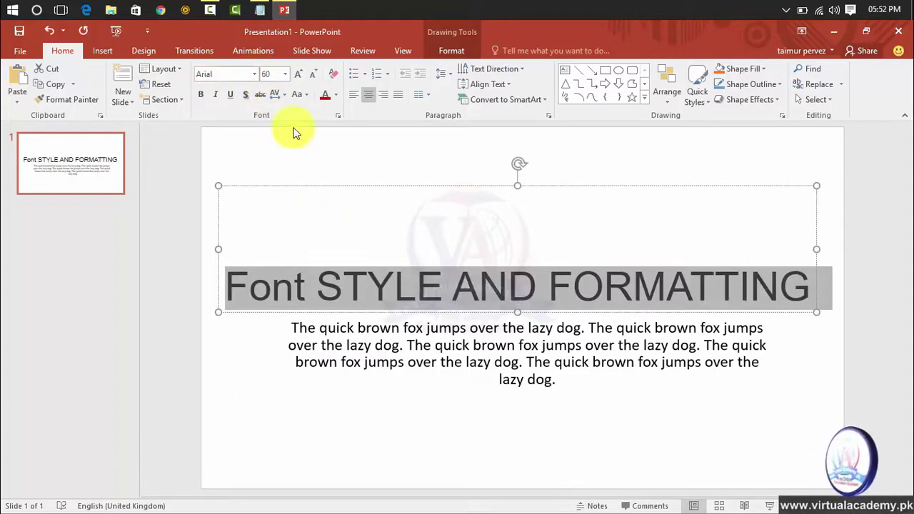
Step: Set the title to 48 pt, enlarging it three steps to 66 pt and shrinking it back
{"action": "left_click", "coordinate": [285, 74]}
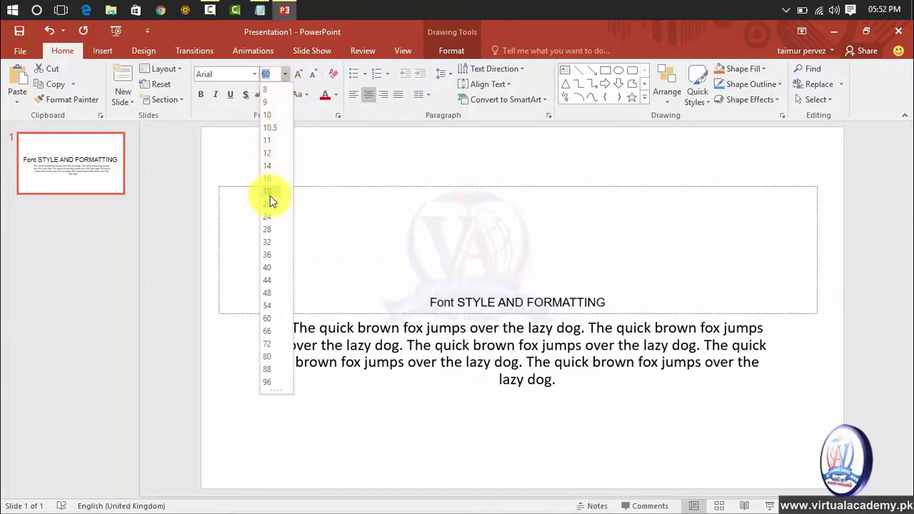
{"action": "left_click", "coordinate": [269, 294]}
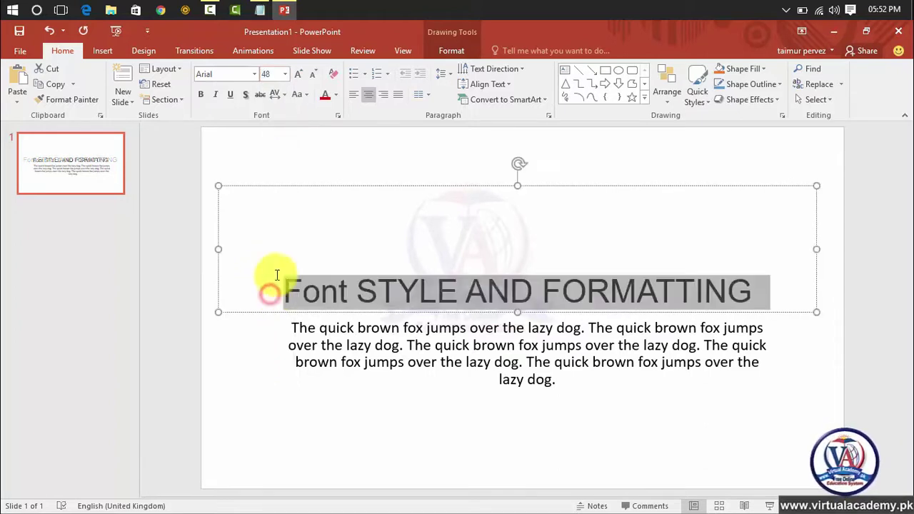
{"action": "left_click", "coordinate": [298, 75]}
{"action": "left_click", "coordinate": [298, 75]}
{"action": "left_click", "coordinate": [298, 75]}
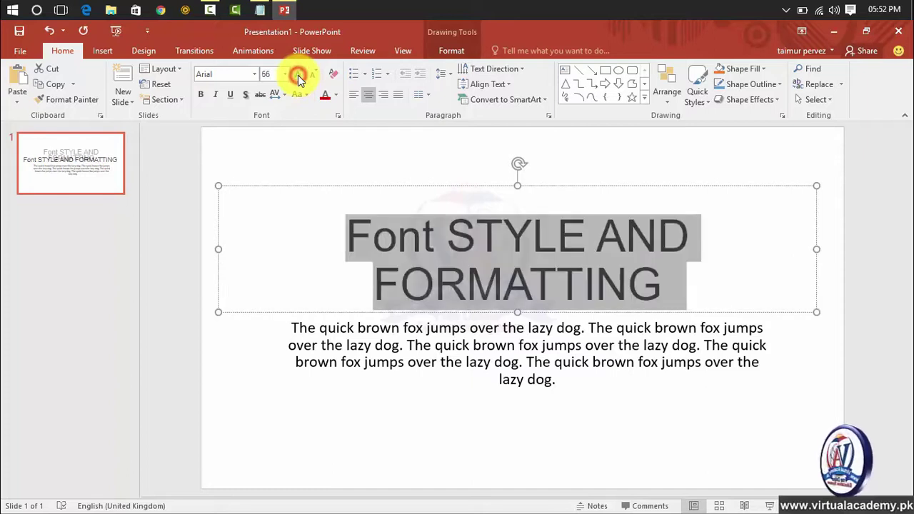
{"action": "left_click", "coordinate": [311, 75]}
{"action": "left_click", "coordinate": [311, 75]}
{"action": "left_click", "coordinate": [312, 75]}
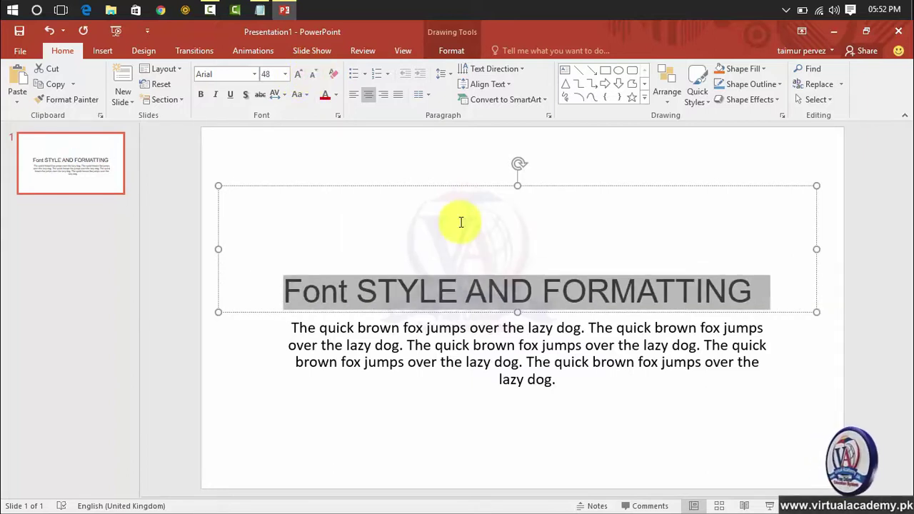
Step: Colour the title with a red hexagon from the Standard tab of More Colors
{"action": "left_click", "coordinate": [337, 95]}
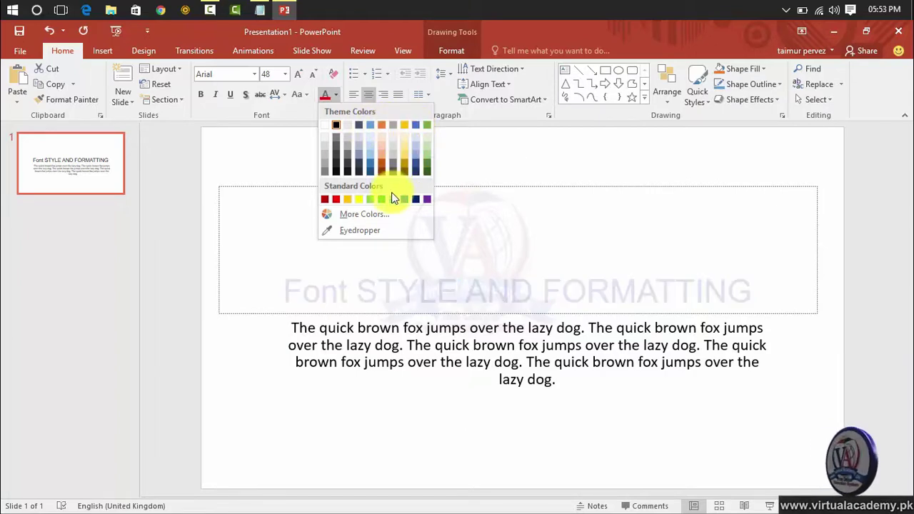
{"action": "left_click", "coordinate": [347, 216]}
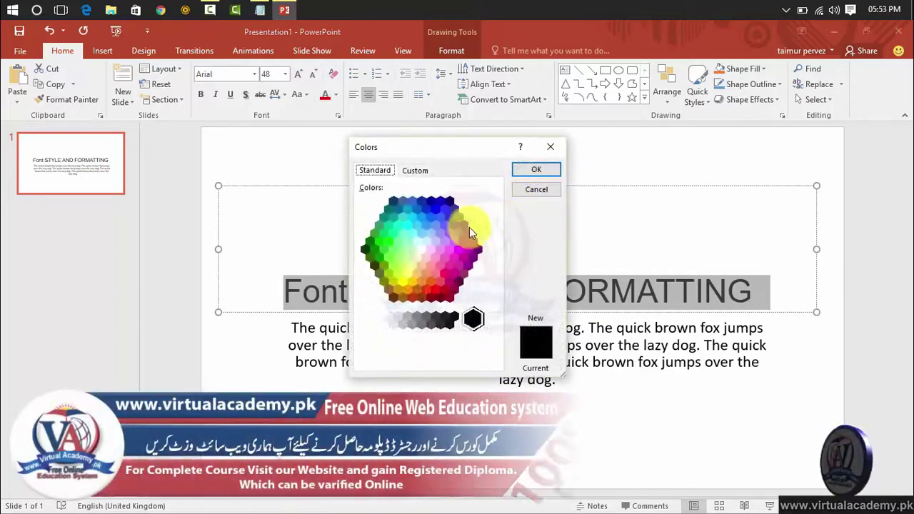
{"action": "left_click", "coordinate": [455, 231]}
{"action": "left_click", "coordinate": [444, 243]}
{"action": "left_click", "coordinate": [425, 289]}
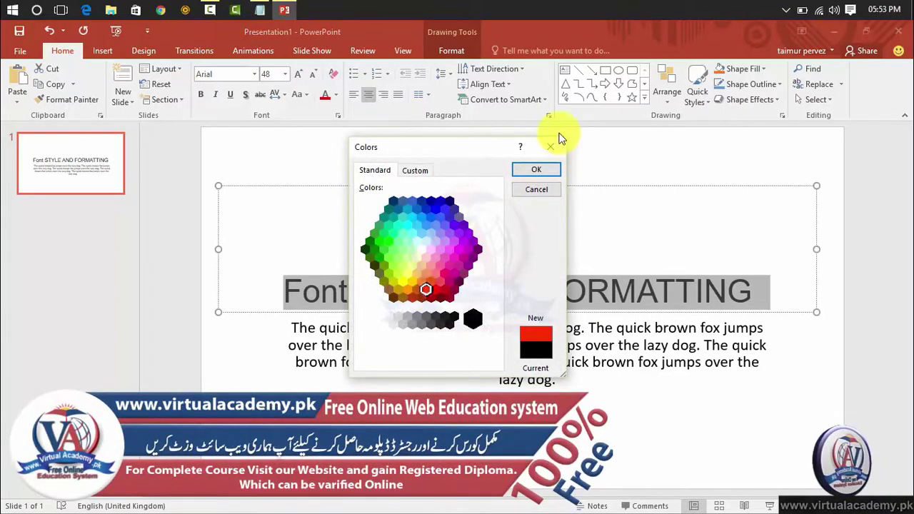
{"action": "left_click", "coordinate": [541, 175]}
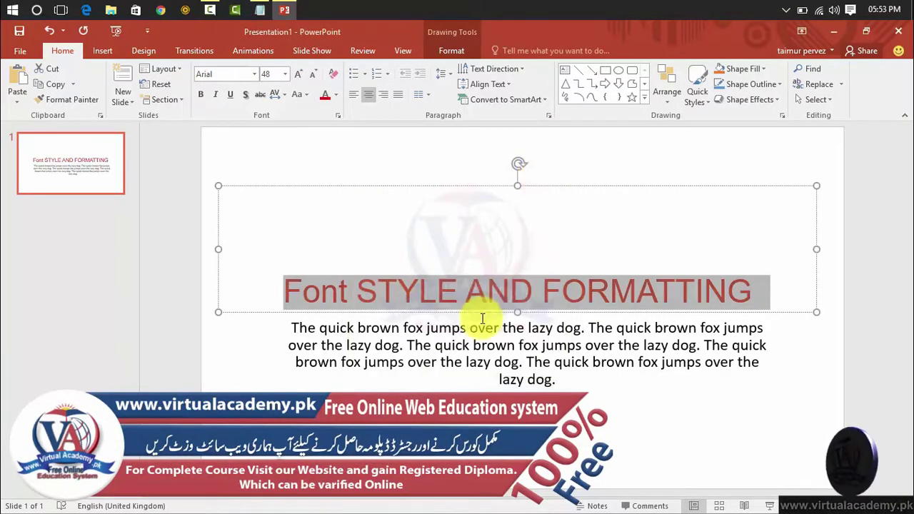
{"action": "left_click", "coordinate": [401, 328]}
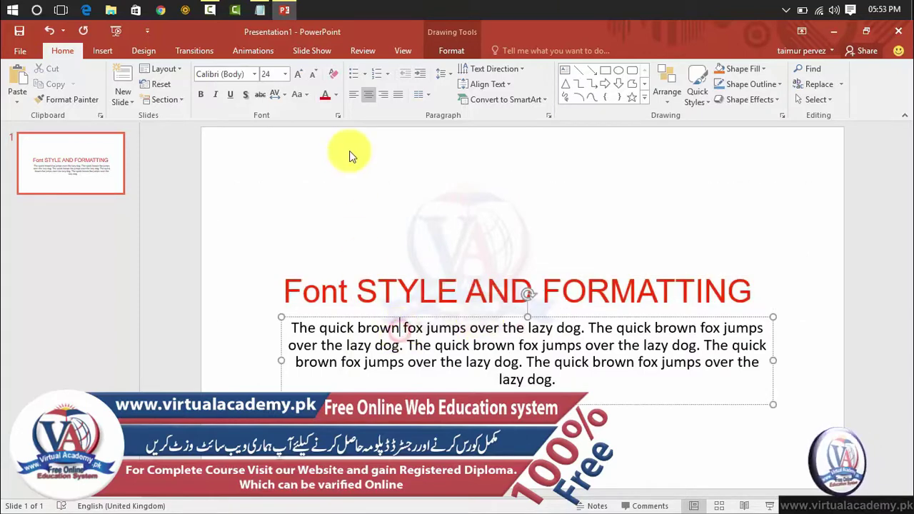
Step: Eyedrop the title's red and apply it to the body text from 'over the' to 'lazy dog'
{"action": "left_click", "coordinate": [309, 93]}
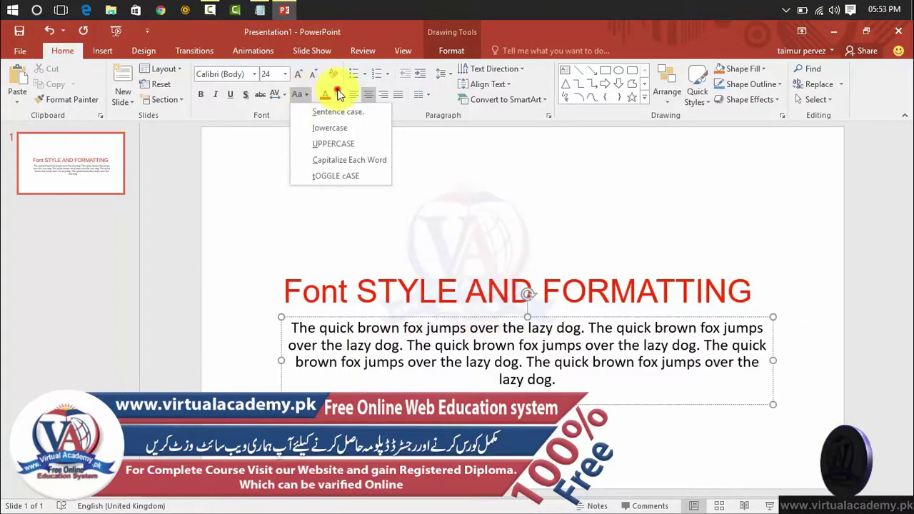
{"action": "left_click", "coordinate": [337, 94]}
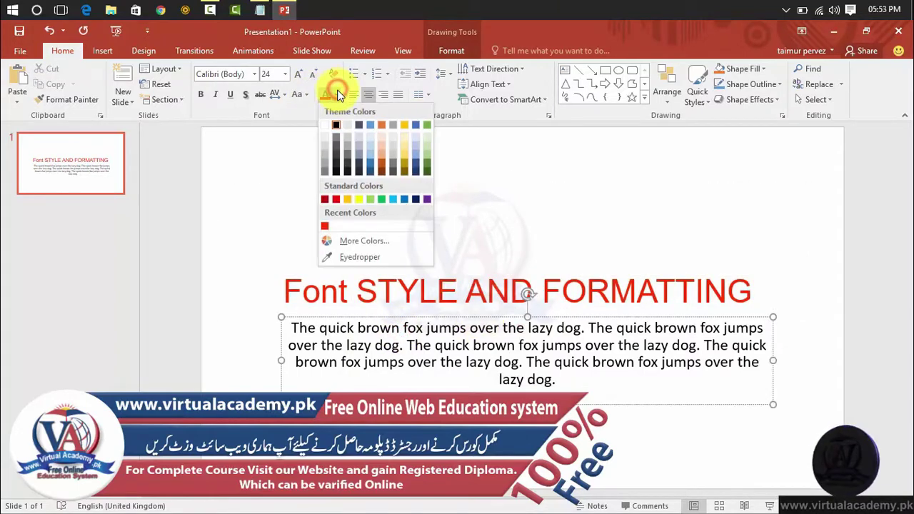
{"action": "left_click", "coordinate": [336, 258]}
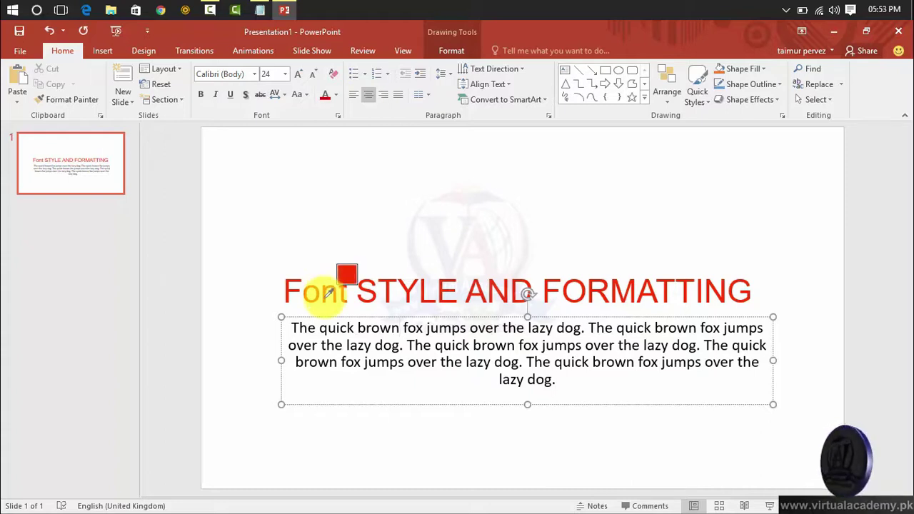
{"action": "left_click", "coordinate": [326, 296]}
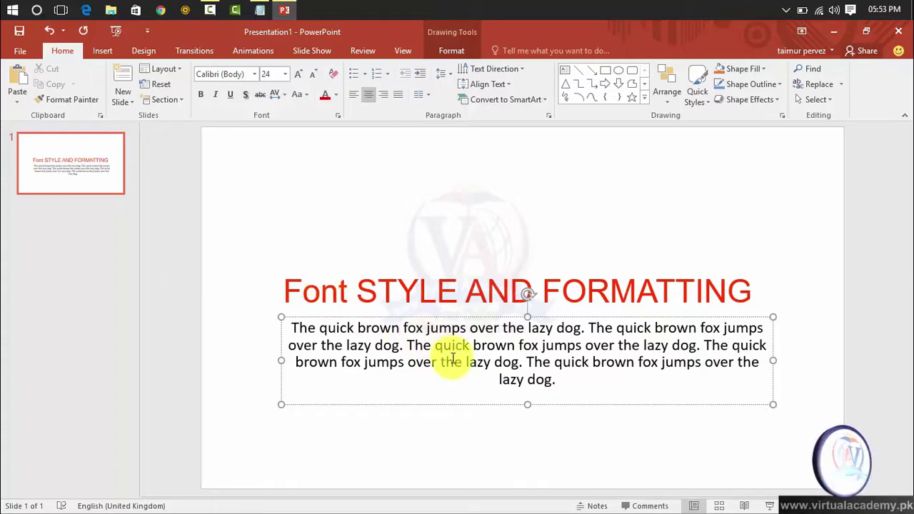
{"action": "left_click_drag", "start_coordinate": [453, 358], "coordinate": [348, 345]}
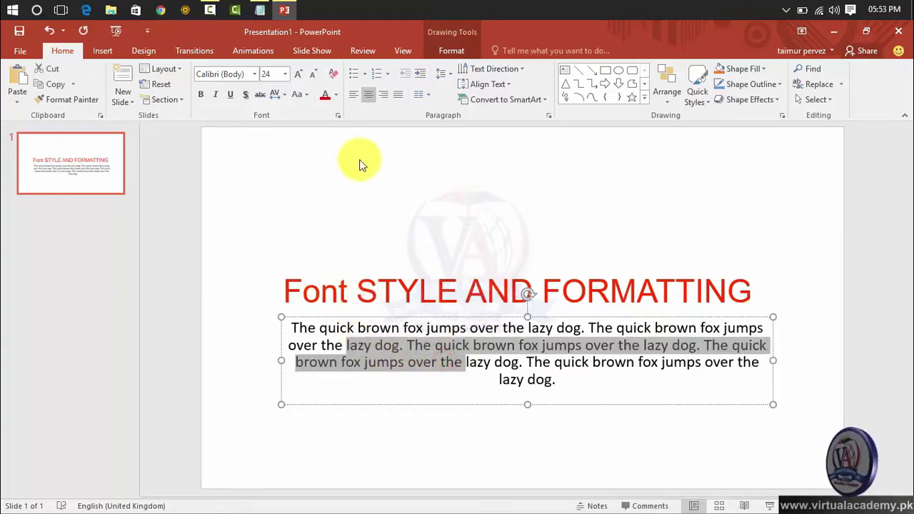
{"action": "left_click", "coordinate": [326, 95]}
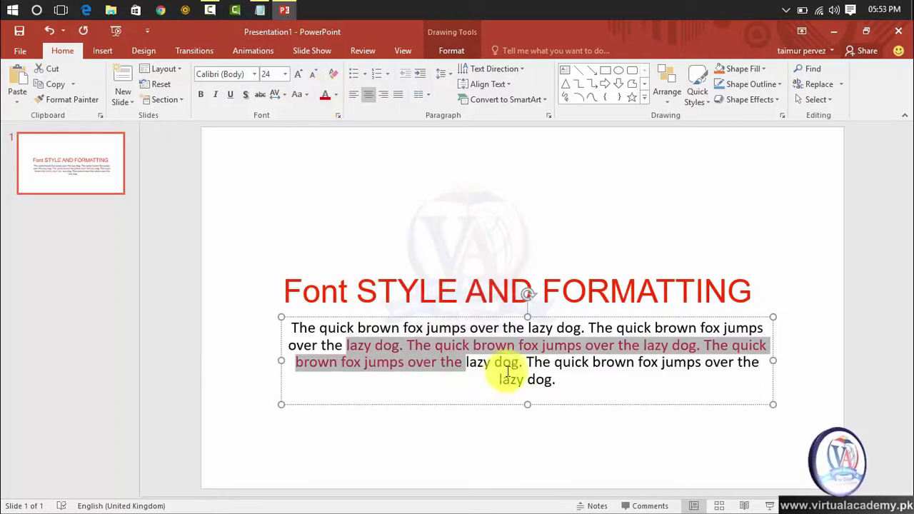
{"action": "left_click", "coordinate": [528, 362]}
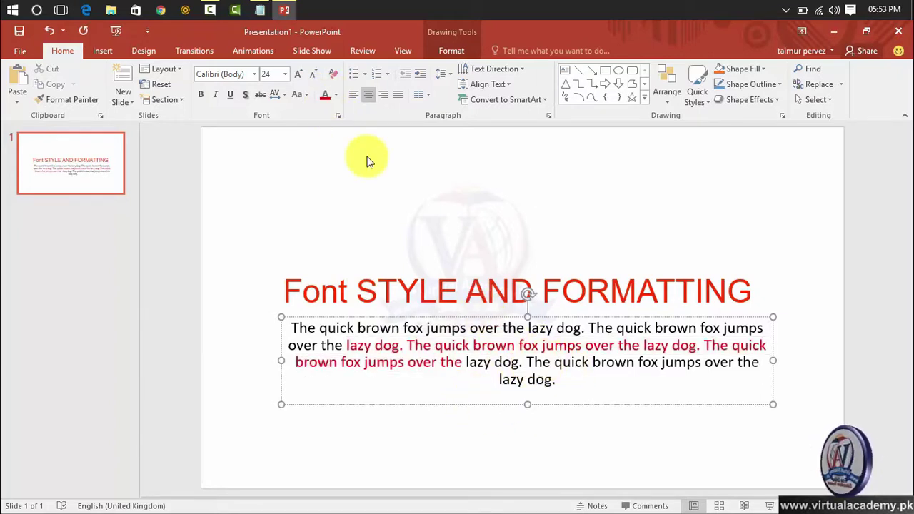
Step: Try light blue then black on 'The', then eyedrop the title's red onto it
{"action": "left_click", "coordinate": [338, 96]}
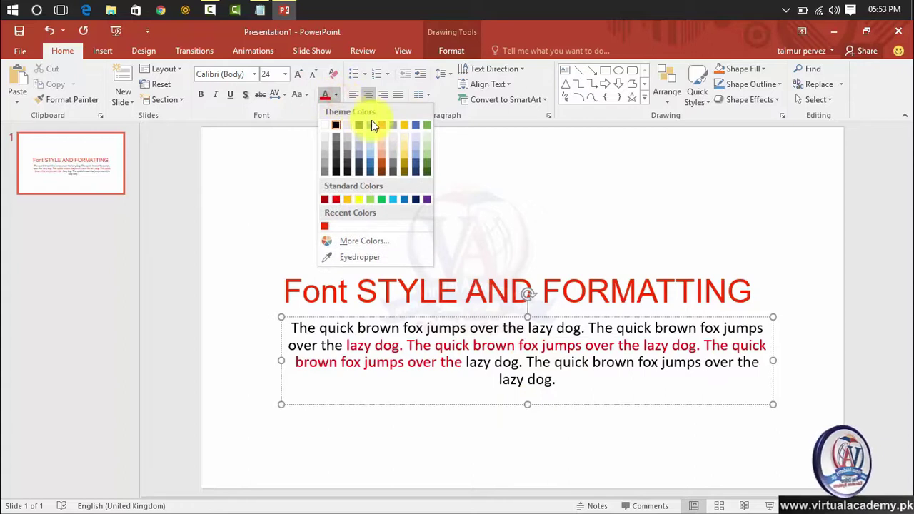
{"action": "left_click", "coordinate": [372, 125]}
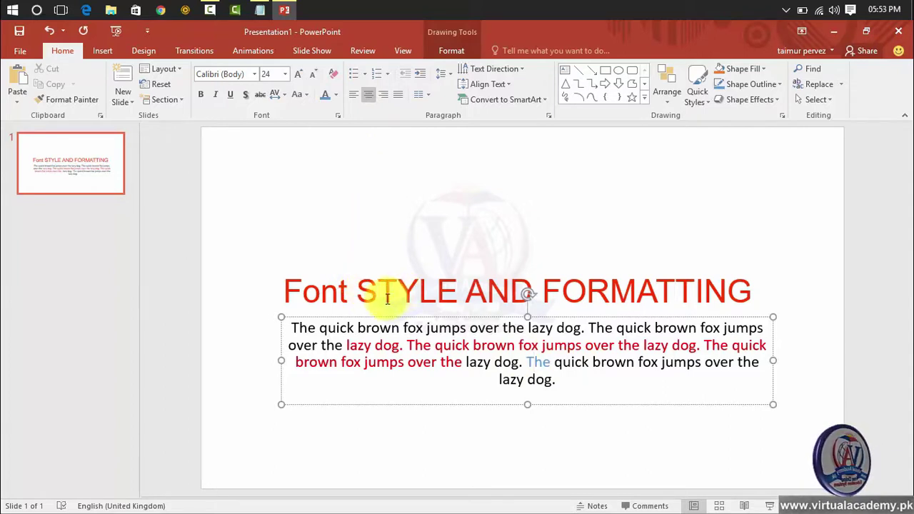
{"action": "left_click", "coordinate": [336, 94]}
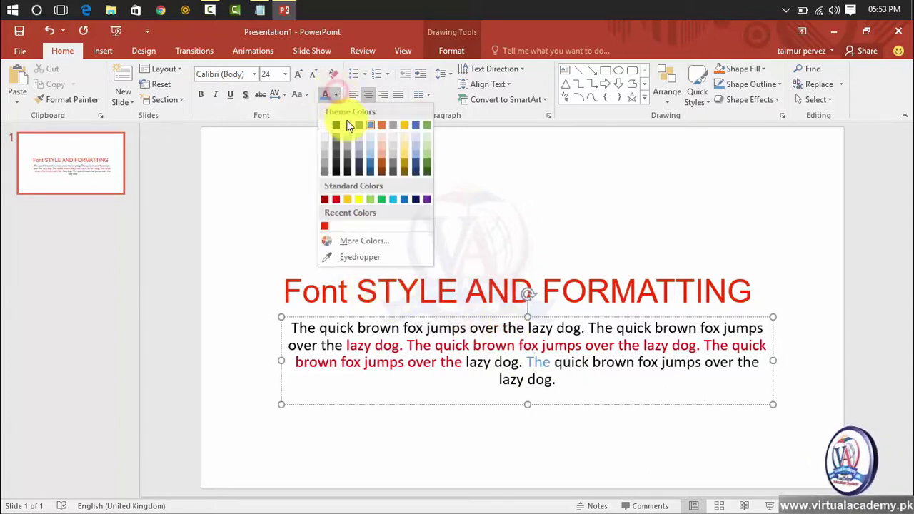
{"action": "left_click", "coordinate": [338, 127]}
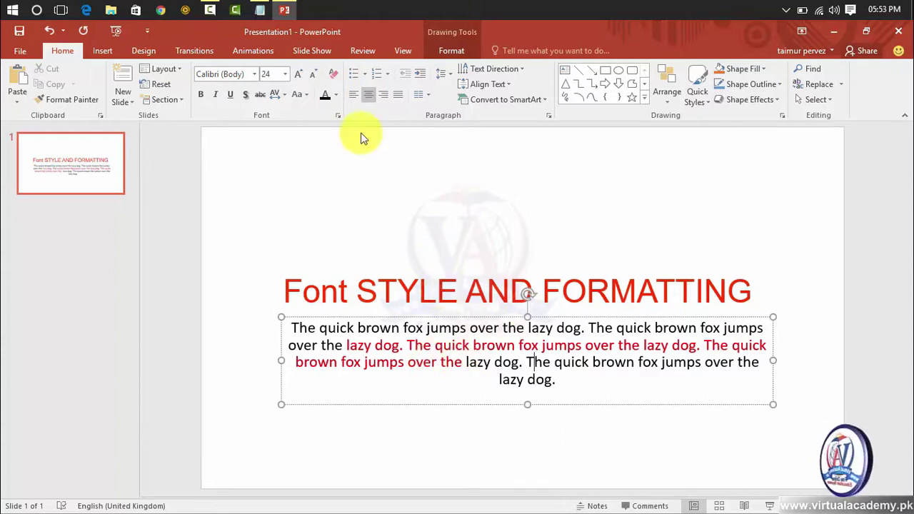
{"action": "left_click", "coordinate": [338, 101]}
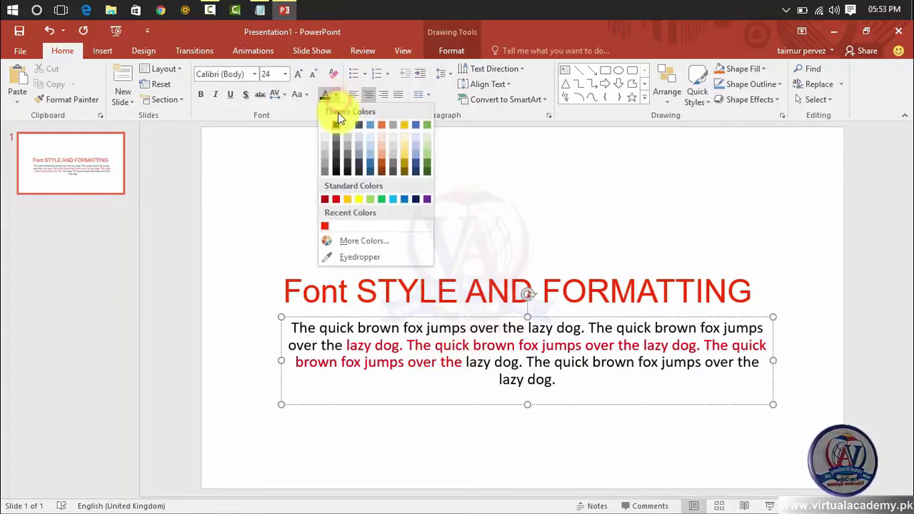
{"action": "left_click", "coordinate": [352, 259]}
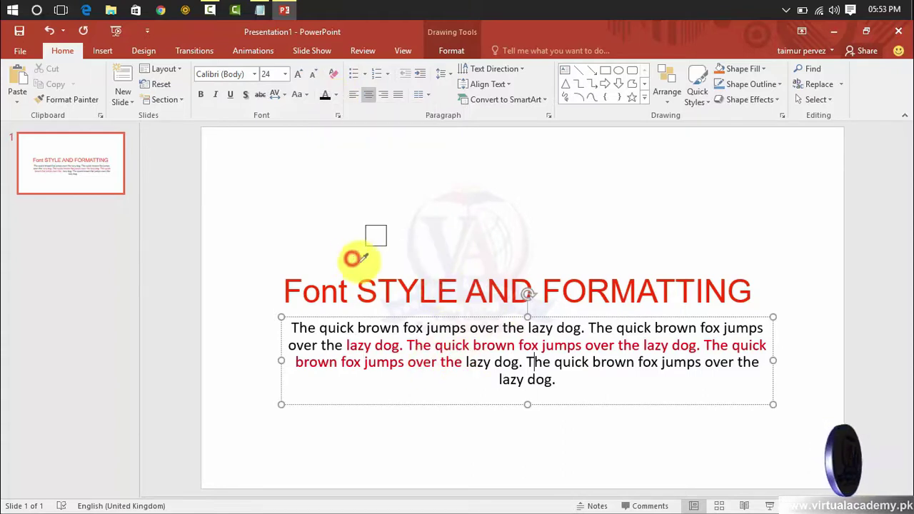
{"action": "left_click", "coordinate": [389, 282]}
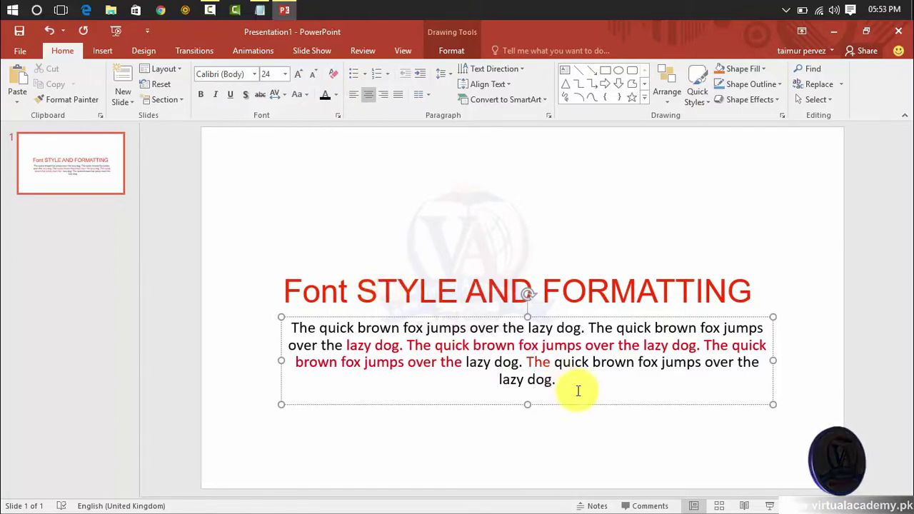
{"action": "left_click_drag", "start_coordinate": [566, 381], "coordinate": [499, 380]}
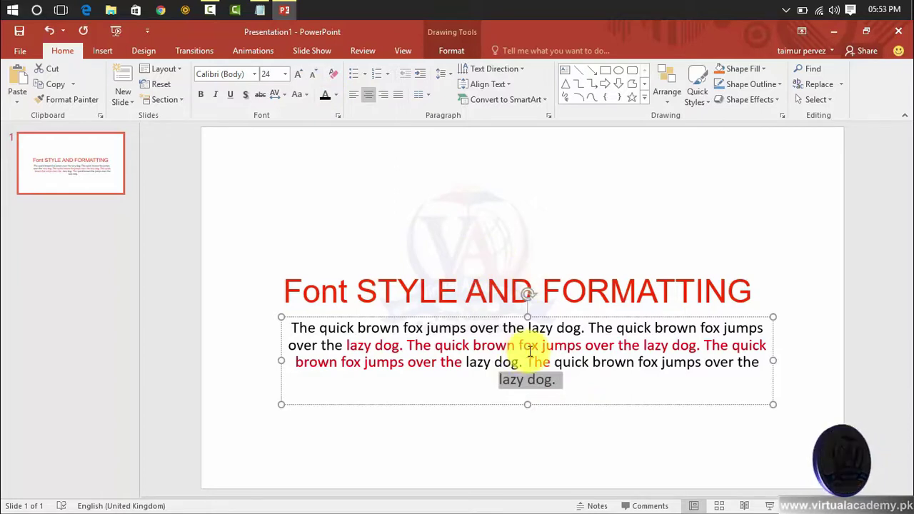
Step: Select 'fox jumps' on the second line and sample the title's red with the eyedropper
{"action": "left_click_drag", "start_coordinate": [530, 349], "coordinate": [579, 347]}
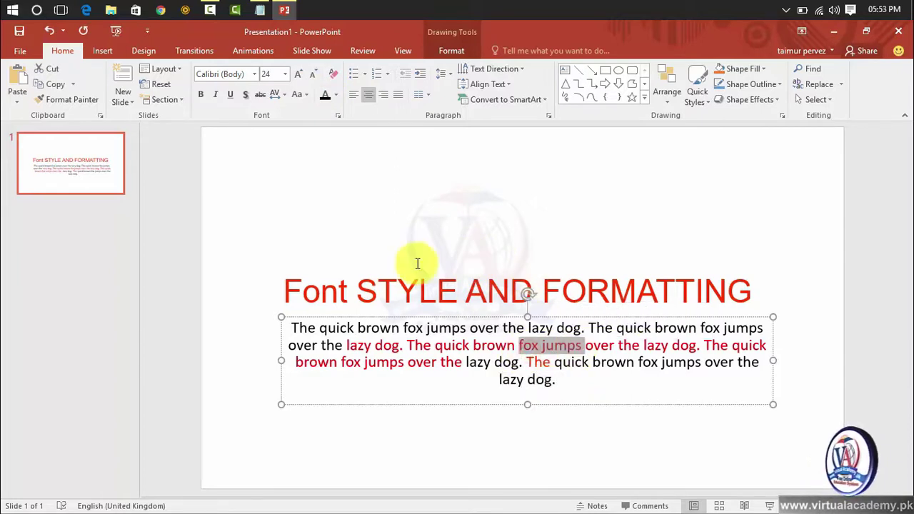
{"action": "left_click", "coordinate": [336, 94]}
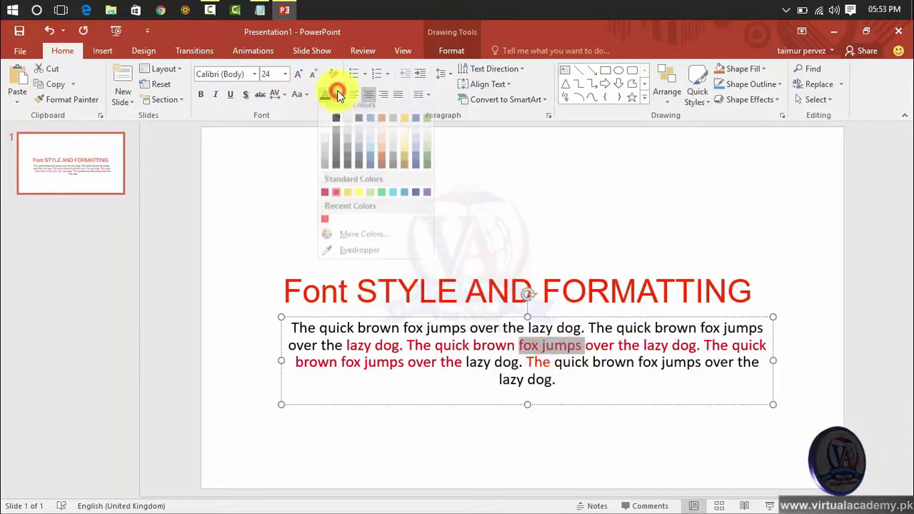
{"action": "left_click", "coordinate": [336, 94]}
{"action": "left_click", "coordinate": [336, 94]}
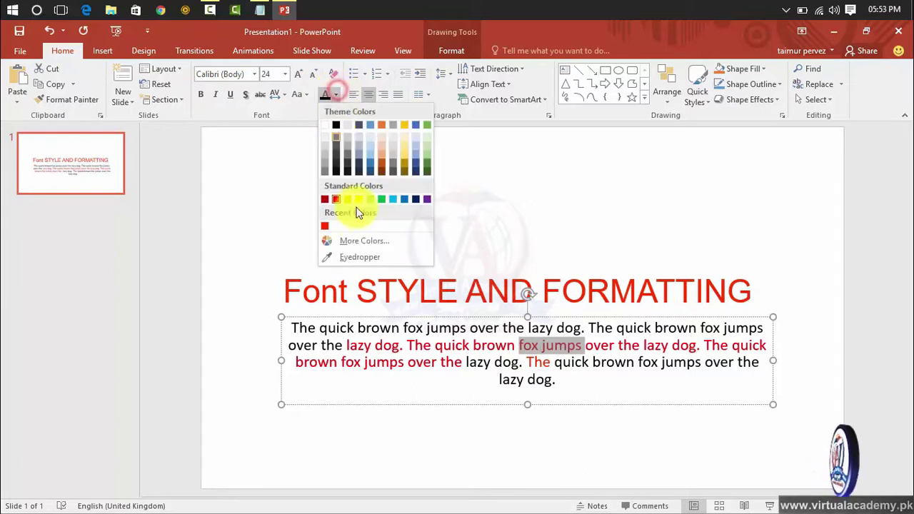
{"action": "left_click", "coordinate": [360, 257]}
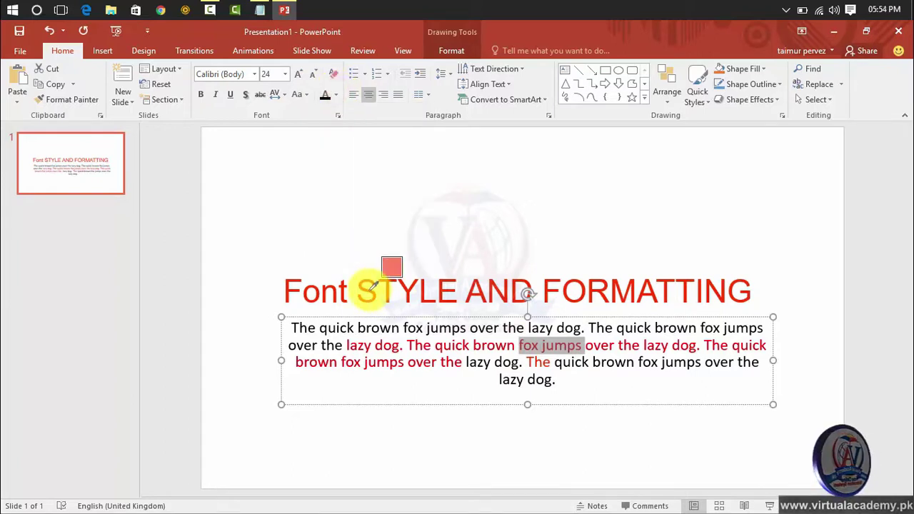
{"action": "left_click", "coordinate": [371, 286]}
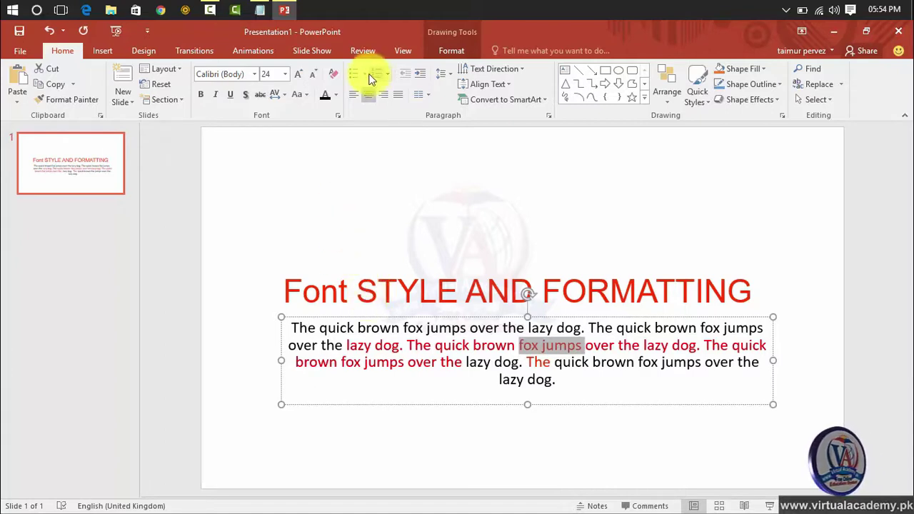
Step: Re-sample the title's red for 'fox jumps', then give it a dark theme colour instead
{"action": "left_click", "coordinate": [336, 94]}
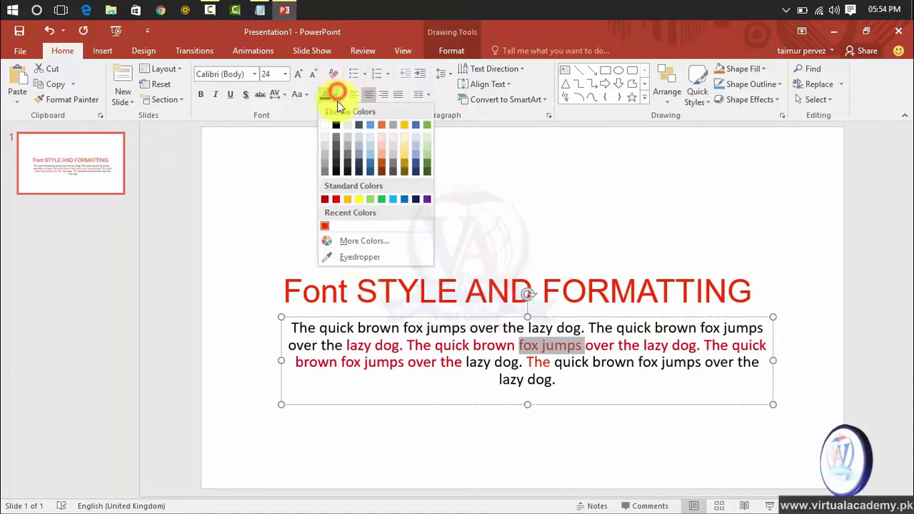
{"action": "left_click", "coordinate": [360, 255]}
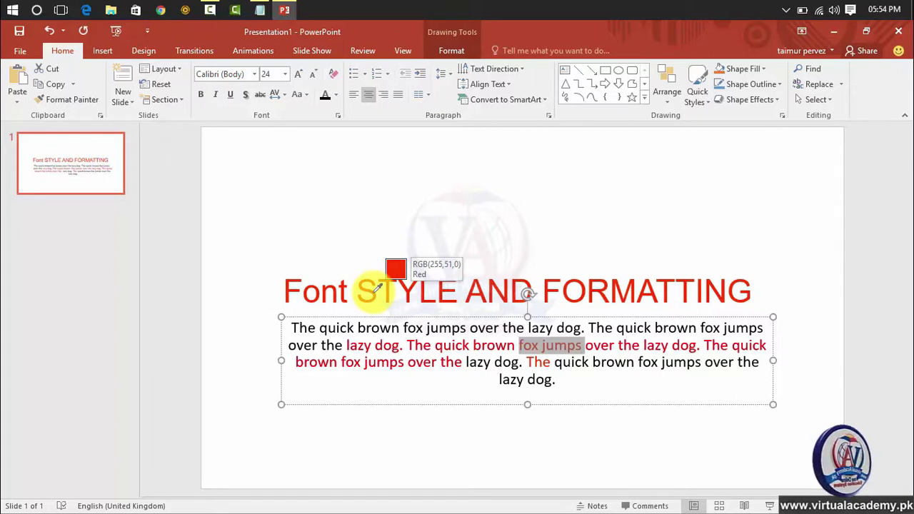
{"action": "left_click", "coordinate": [371, 289]}
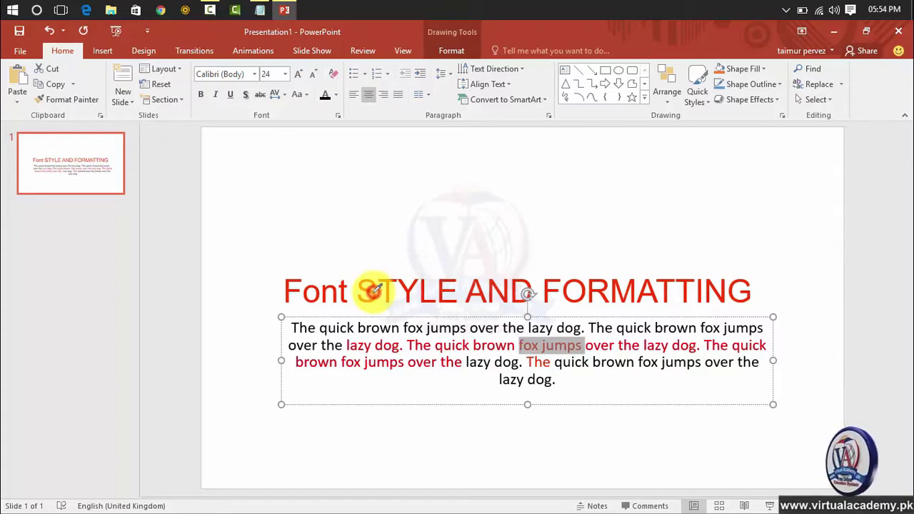
{"action": "left_click", "coordinate": [336, 95]}
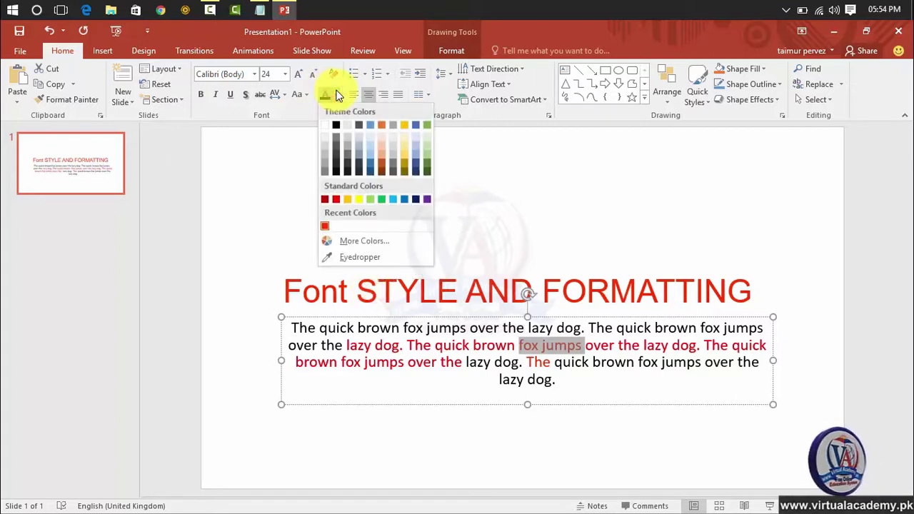
{"action": "left_click", "coordinate": [358, 165]}
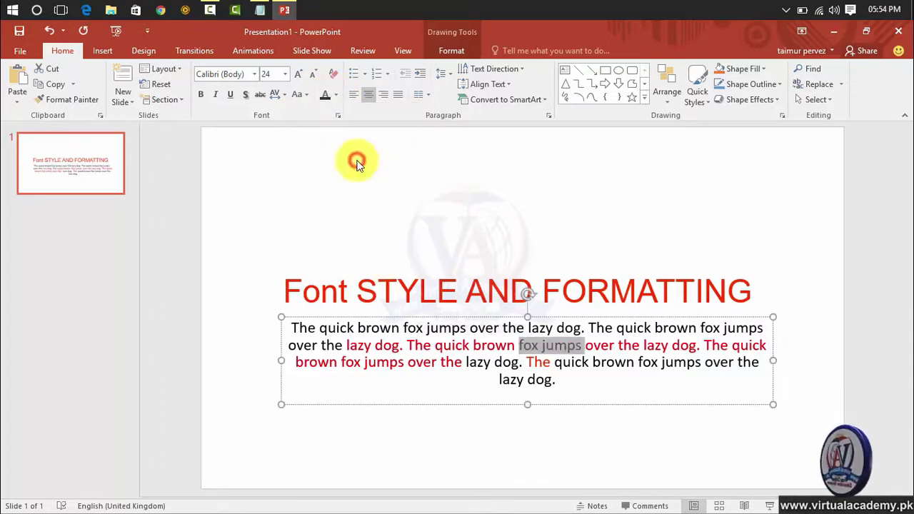
Step: Colour the entire body text with the title's red using the eyedropper
{"action": "left_click_drag", "start_coordinate": [557, 382], "coordinate": [289, 328]}
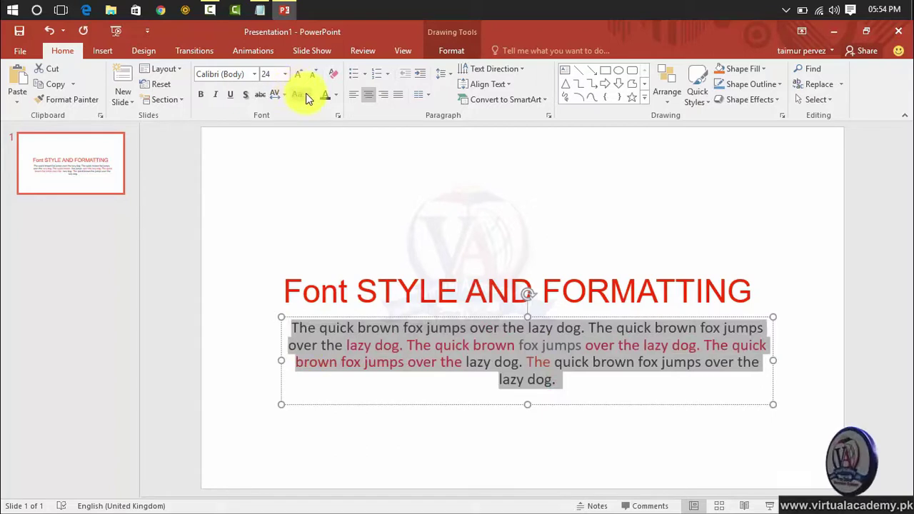
{"action": "left_click", "coordinate": [335, 95]}
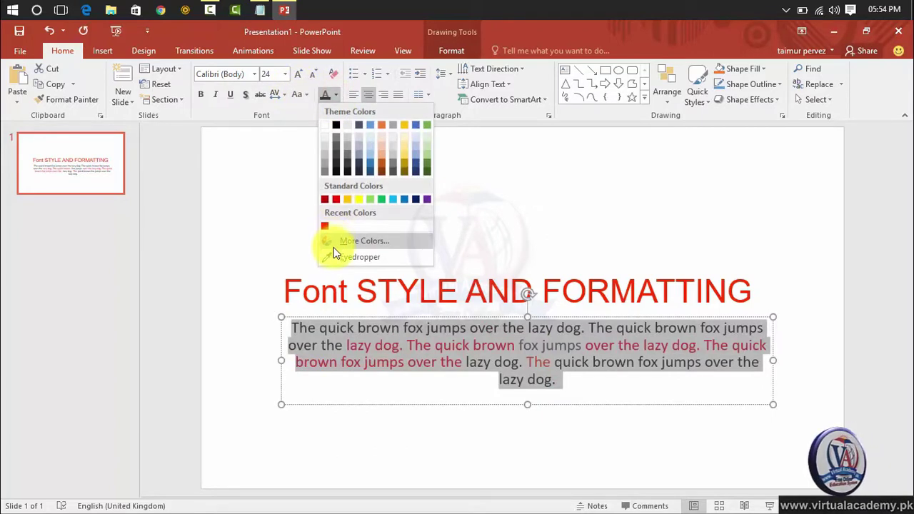
{"action": "left_click", "coordinate": [336, 256]}
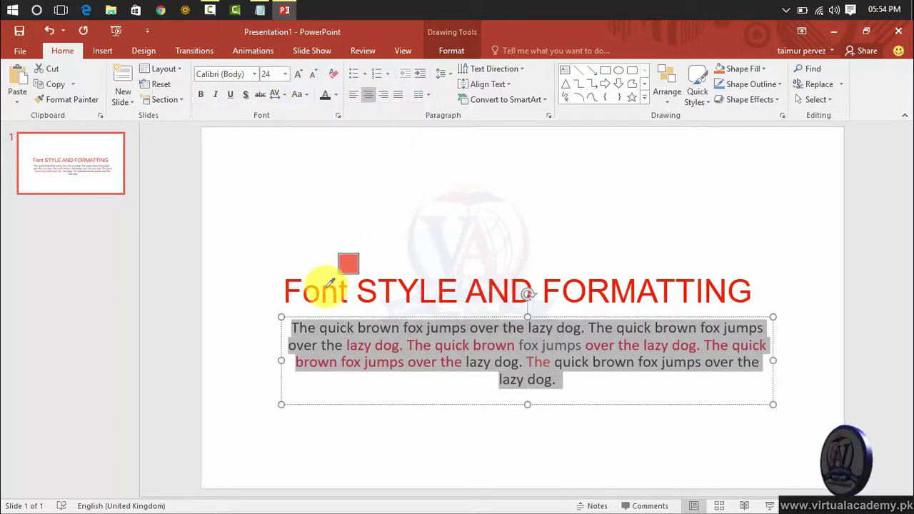
{"action": "left_click", "coordinate": [327, 286]}
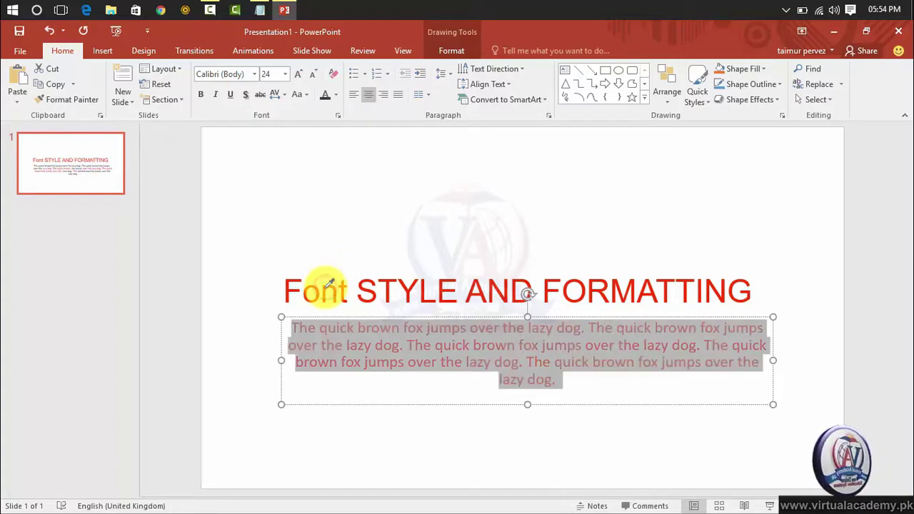
{"action": "left_click", "coordinate": [603, 379]}
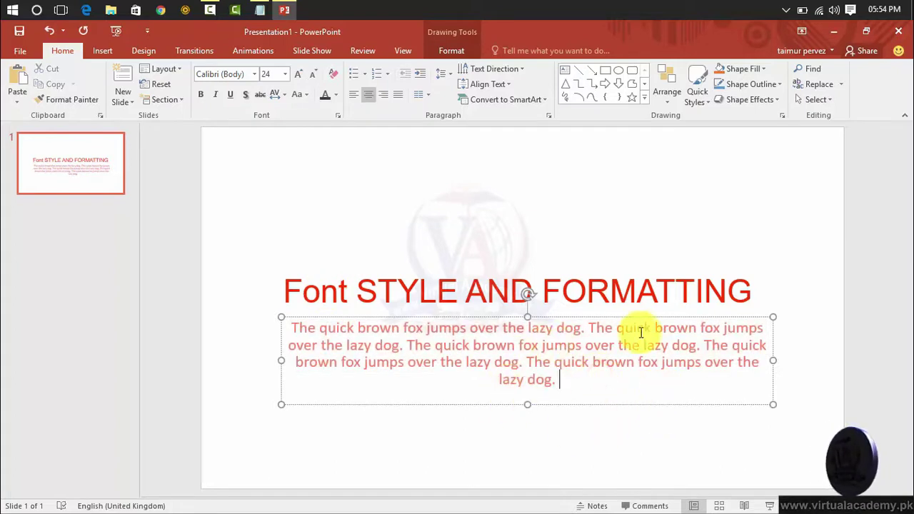
Step: Reapply the title's red to all body text, then select from 'brown' to the end
{"action": "left_click_drag", "start_coordinate": [563, 382], "coordinate": [265, 322]}
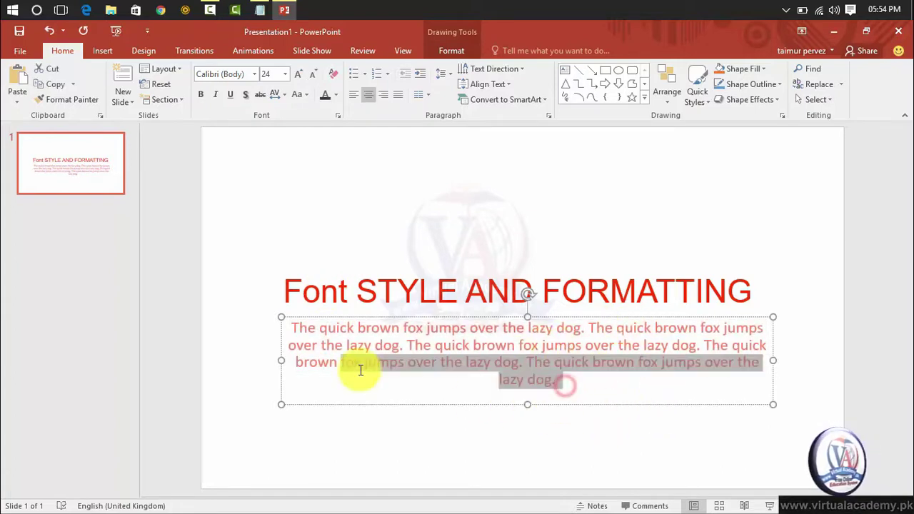
{"action": "left_click", "coordinate": [336, 98]}
{"action": "left_click", "coordinate": [339, 254]}
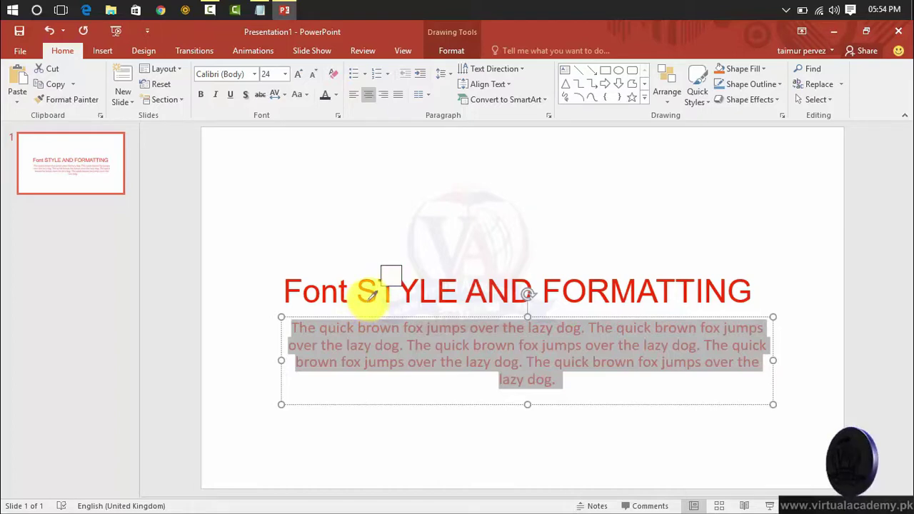
{"action": "left_click", "coordinate": [366, 298]}
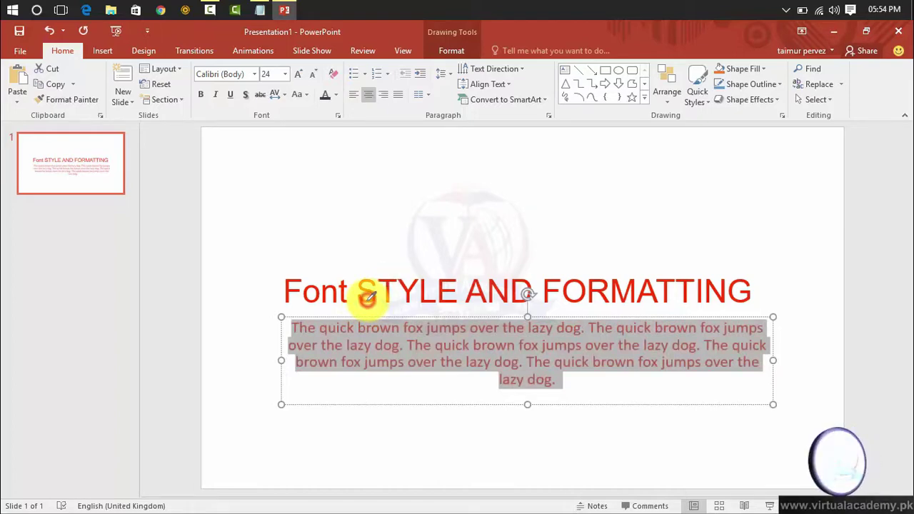
{"action": "left_click", "coordinate": [537, 351]}
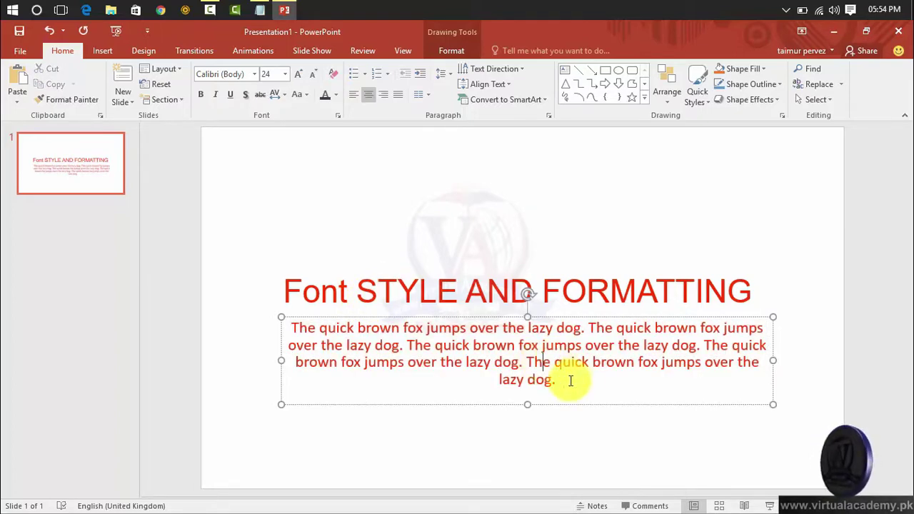
{"action": "left_click_drag", "start_coordinate": [565, 380], "coordinate": [474, 350]}
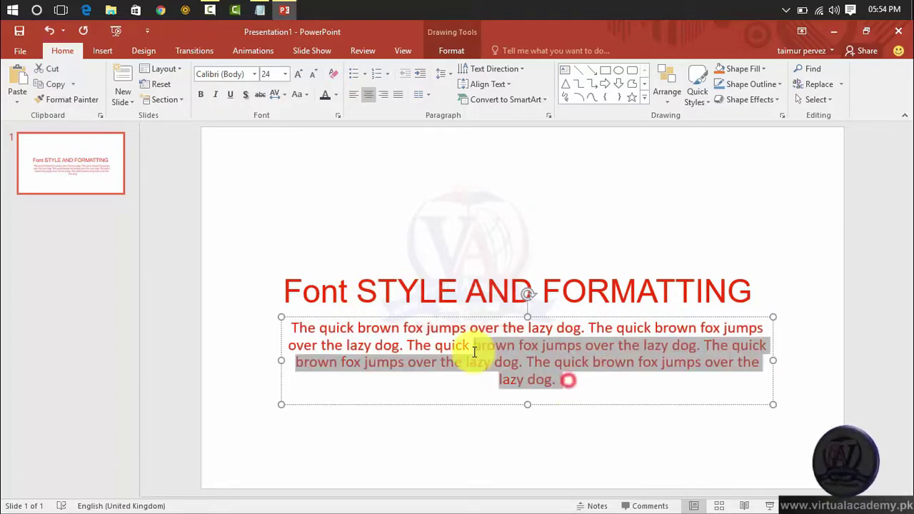
Step: Make the body text from 'brown' to the end blue, then select the whole title line
{"action": "left_click", "coordinate": [336, 99]}
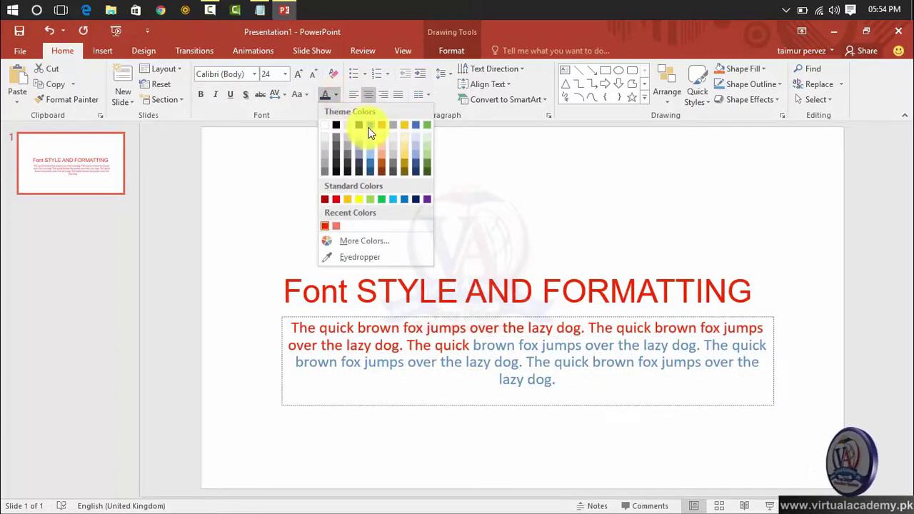
{"action": "left_click", "coordinate": [369, 126]}
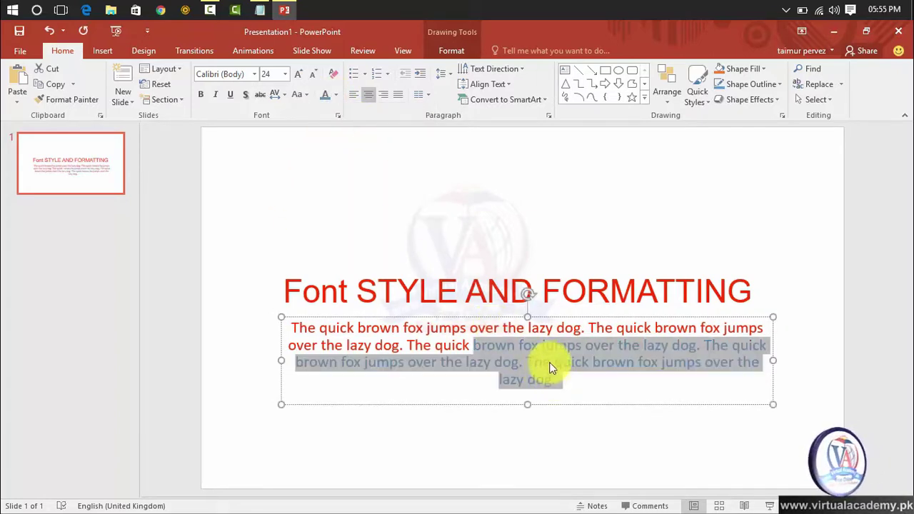
{"action": "left_click", "coordinate": [466, 292]}
{"action": "triple_click", "coordinate": [593, 262]}
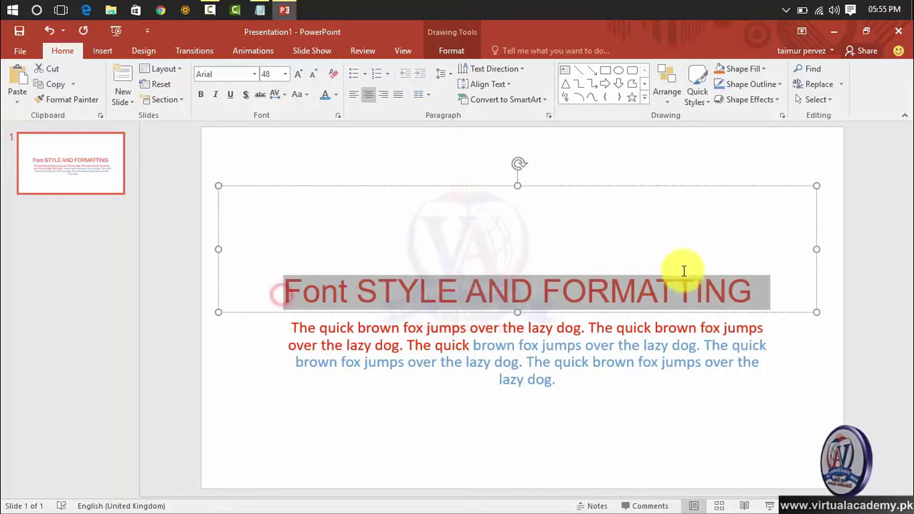
{"action": "left_click", "coordinate": [340, 96]}
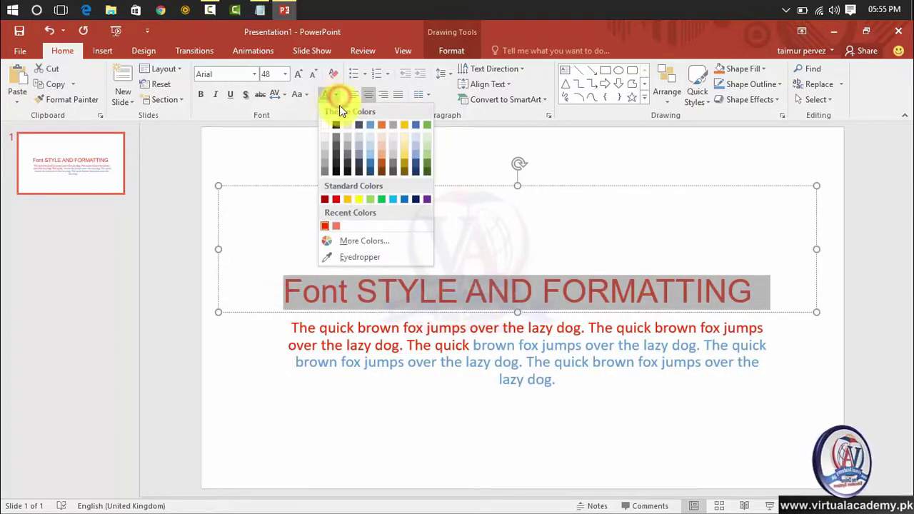
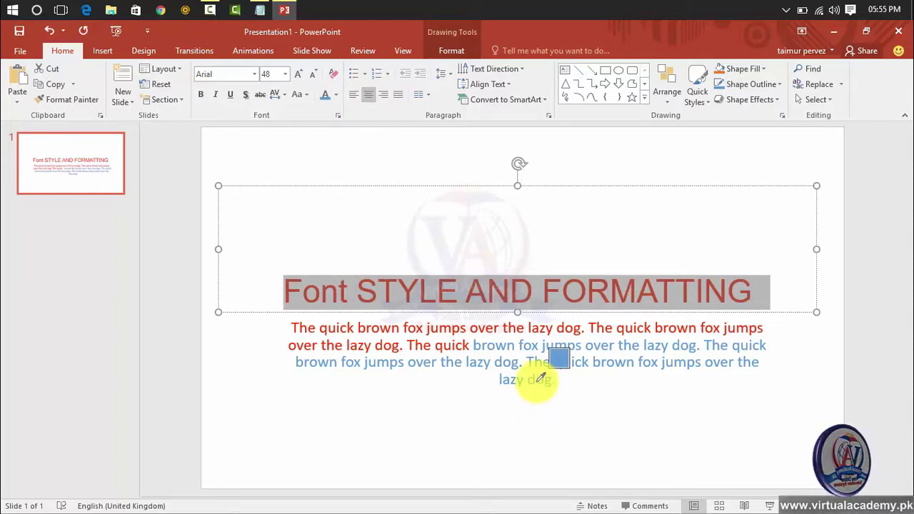
Step: Make the 'Font STYLE AND FORMATTING' title the blue sampled from the 'lazy dog.' body text
{"action": "left_click", "coordinate": [540, 379]}
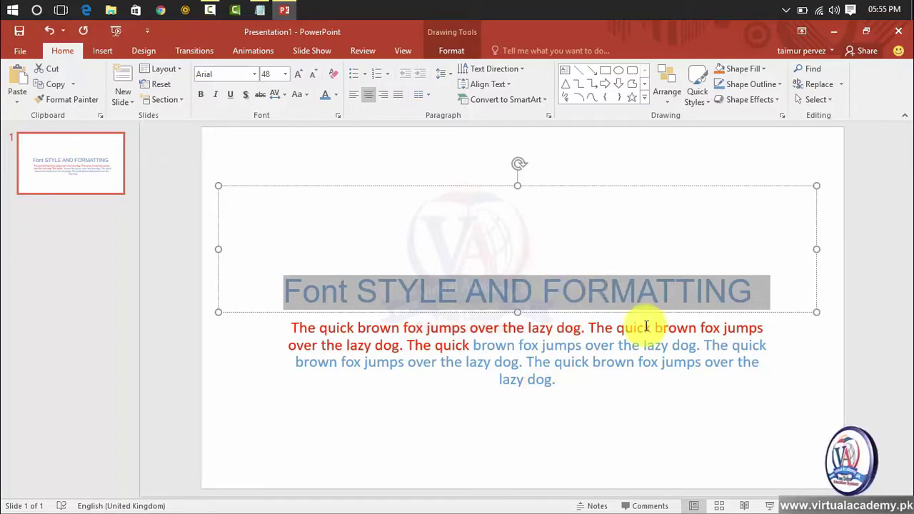
{"action": "left_click", "coordinate": [700, 327]}
{"action": "left_click", "coordinate": [736, 298]}
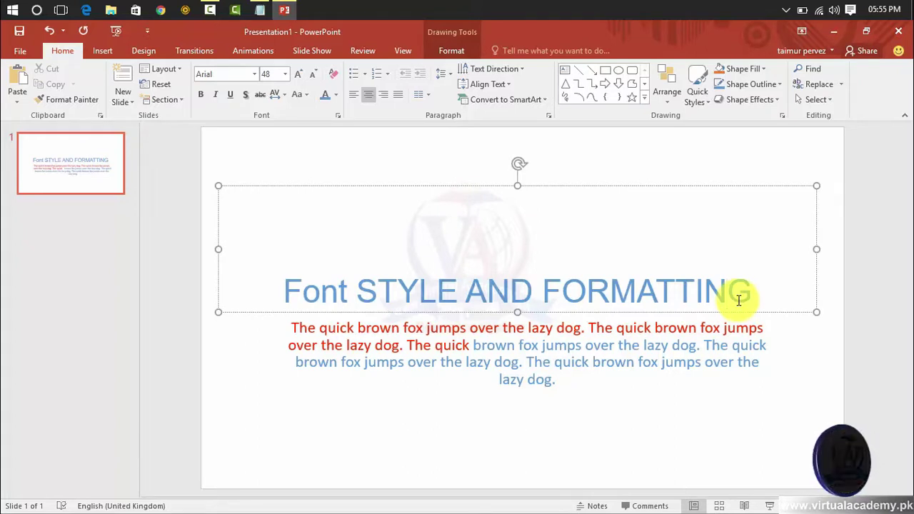
{"action": "left_click", "coordinate": [337, 95]}
{"action": "left_click", "coordinate": [337, 93]}
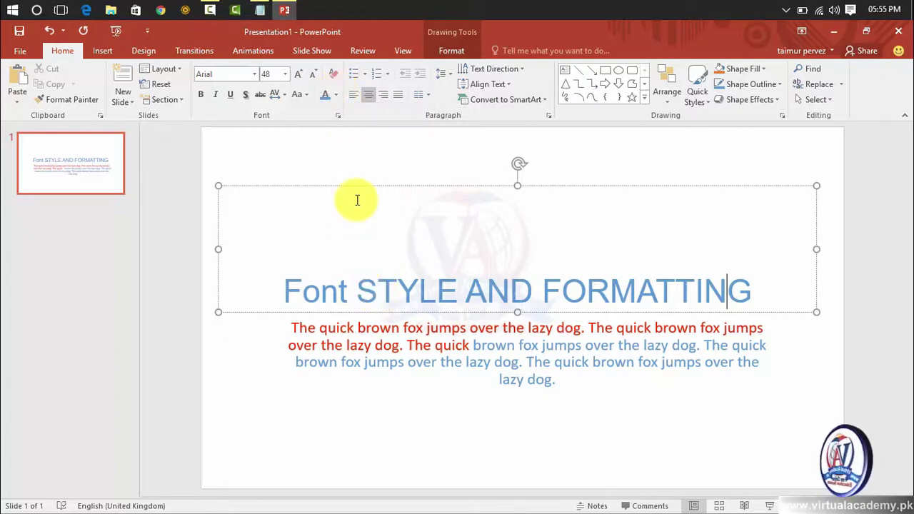
{"action": "left_click", "coordinate": [548, 325]}
Step: Clear all formatting from the whole body paragraph, leaving plain black 24-pt Calibri text
{"action": "left_click_drag", "start_coordinate": [555, 381], "coordinate": [291, 327]}
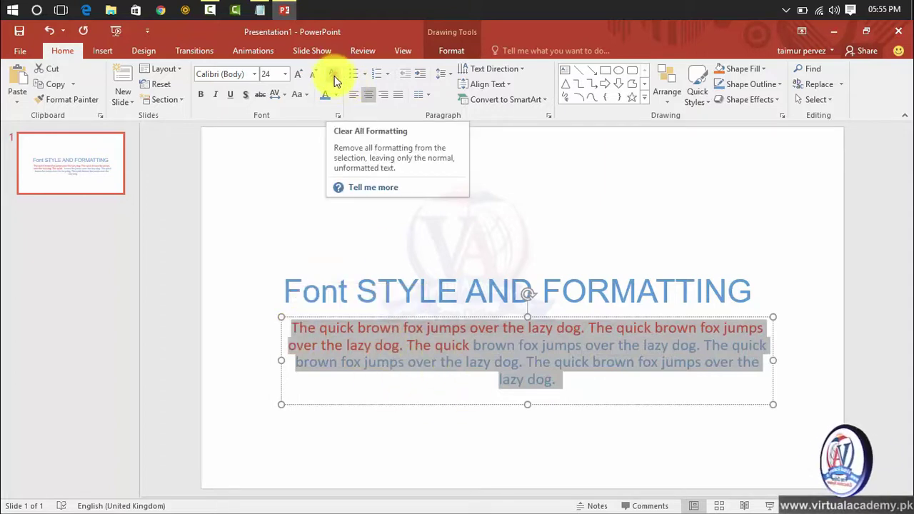
{"action": "left_click", "coordinate": [334, 75]}
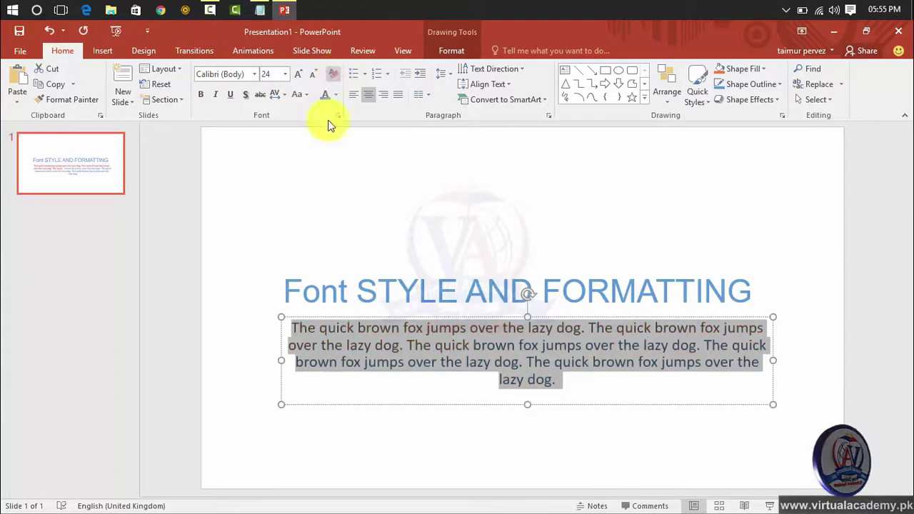
{"action": "left_click", "coordinate": [638, 386]}
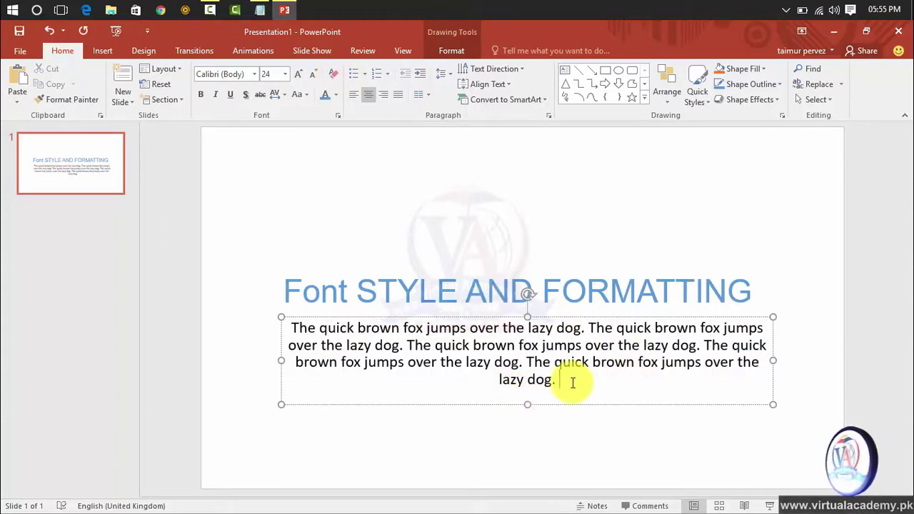
{"action": "left_click_drag", "start_coordinate": [557, 381], "coordinate": [384, 341]}
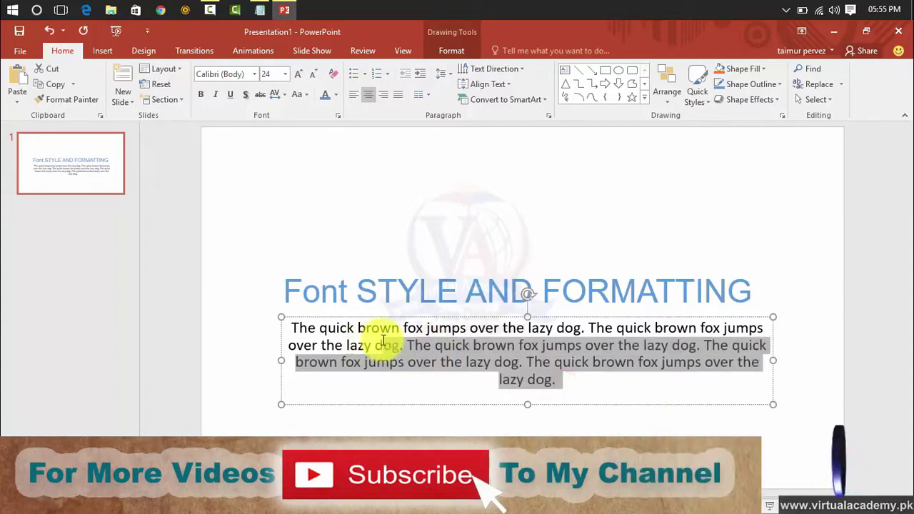
{"action": "left_click", "coordinate": [323, 100]}
{"action": "left_click", "coordinate": [585, 384]}
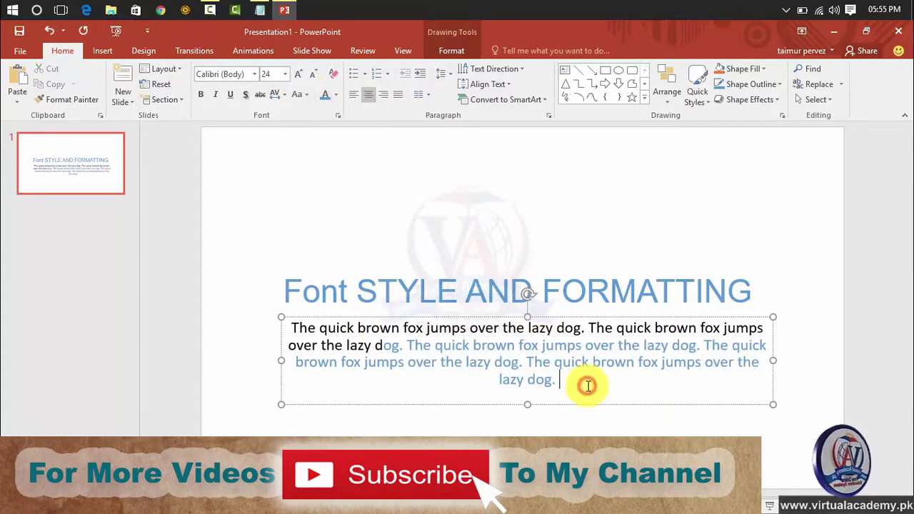
{"action": "left_click_drag", "start_coordinate": [551, 388], "coordinate": [384, 346]}
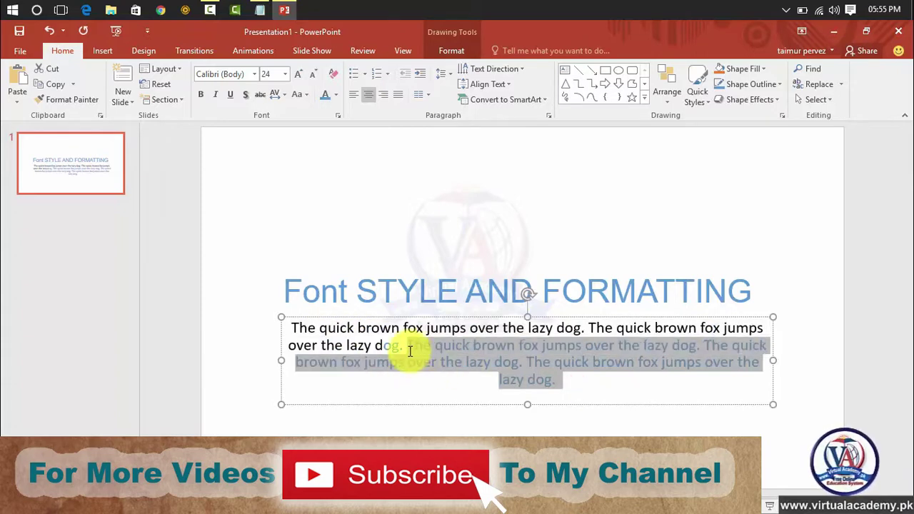
{"action": "left_click", "coordinate": [200, 94]}
{"action": "left_click", "coordinate": [297, 77]}
{"action": "left_click", "coordinate": [297, 77]}
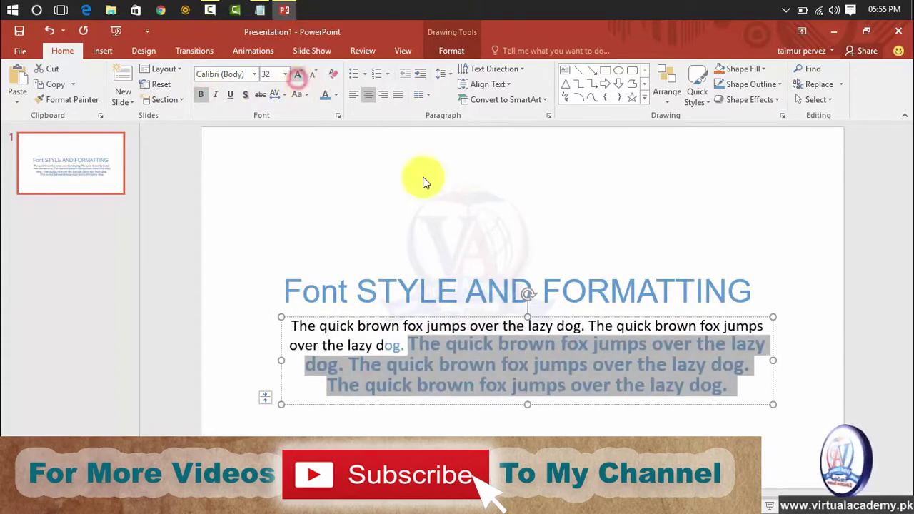
{"action": "left_click", "coordinate": [466, 342]}
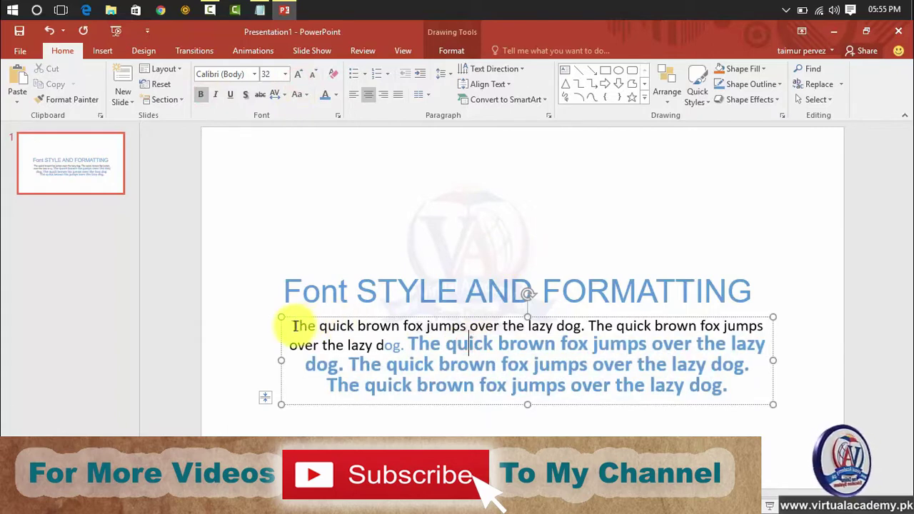
{"action": "left_click_drag", "start_coordinate": [292, 327], "coordinate": [766, 406]}
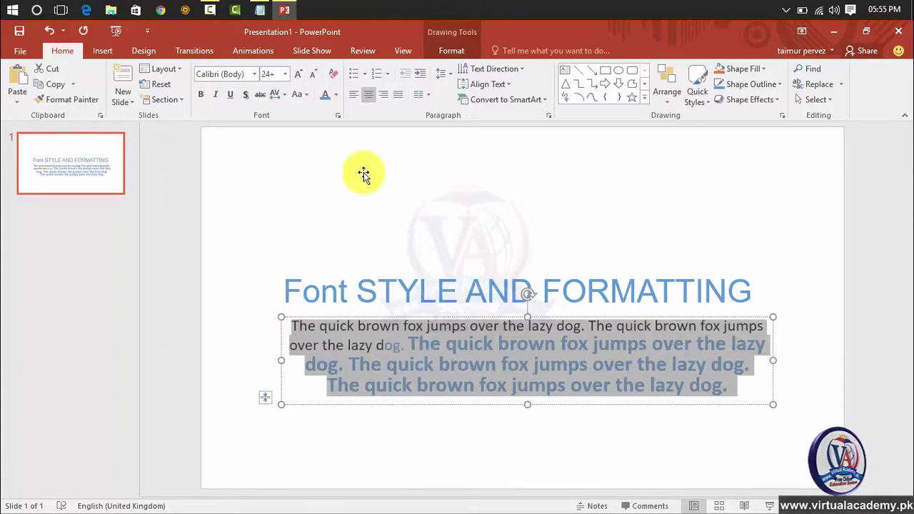
{"action": "left_click", "coordinate": [331, 73]}
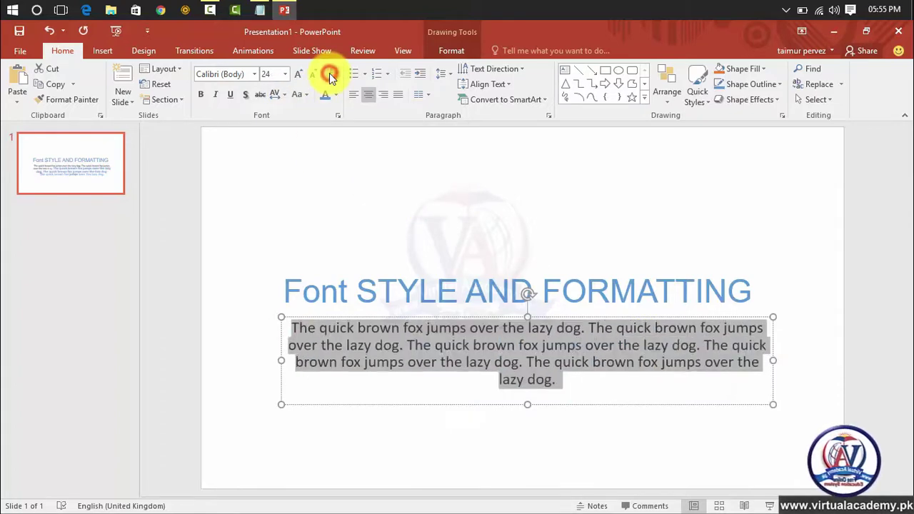
{"action": "left_click", "coordinate": [622, 388]}
{"action": "left_click", "coordinate": [348, 348], "text": "shift"}
{"action": "left_click_drag", "start_coordinate": [355, 351], "coordinate": [287, 329]}
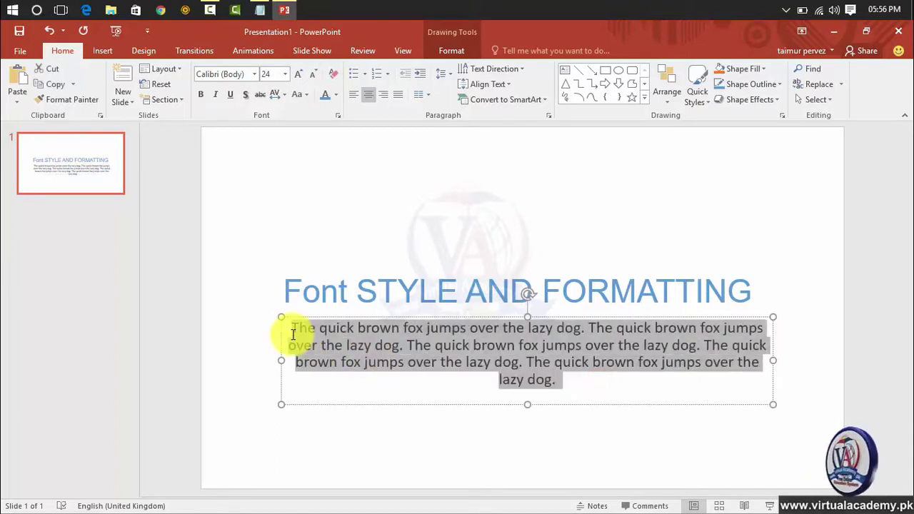